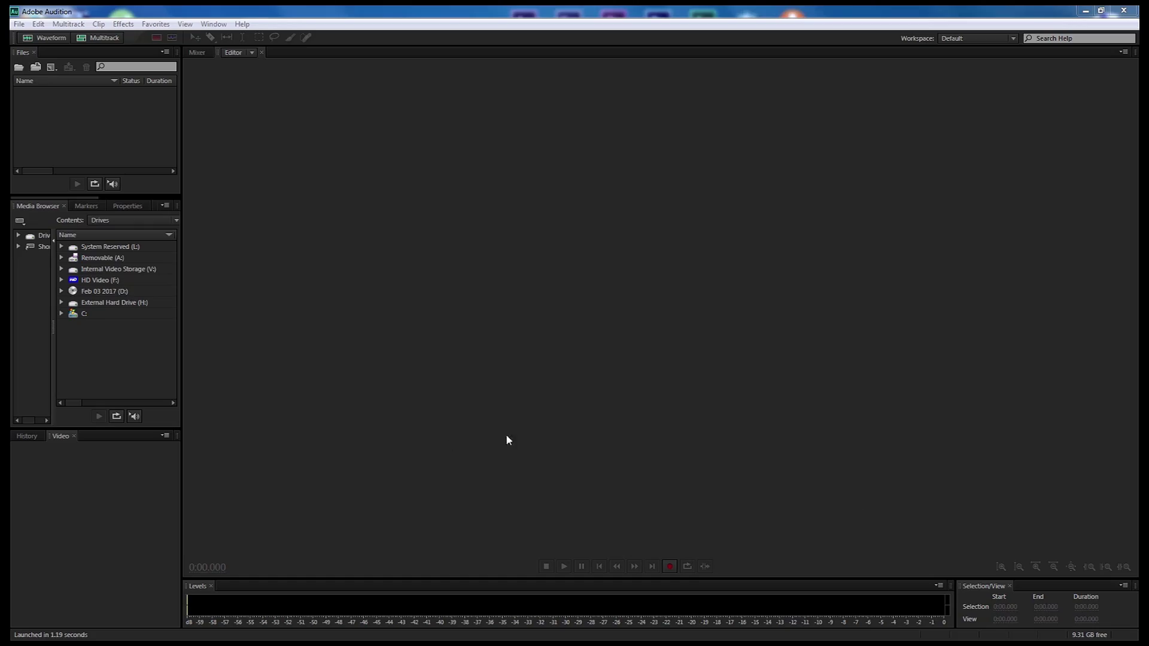
Step: Create a new 44100 Hz, 32-bit float stereo waveform file named SNOKE
click(46, 38)
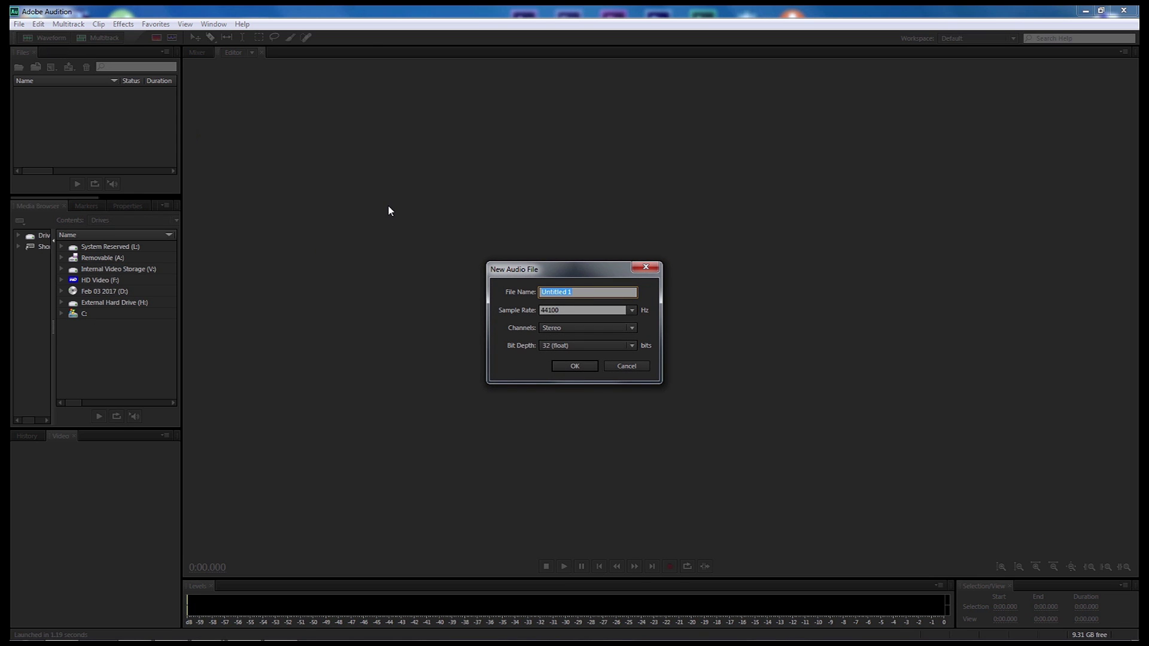
text(SNOKE)
click(573, 366)
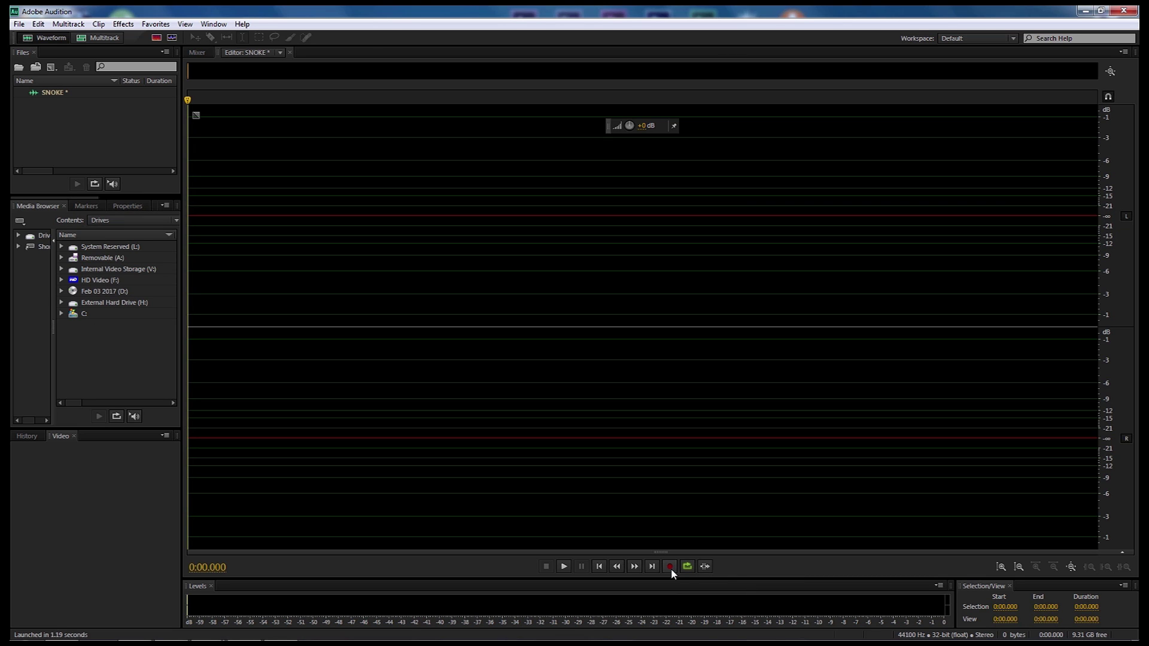
Step: Record a roughly 10.5-second voice take into SNOKE and play it back once
click(671, 570)
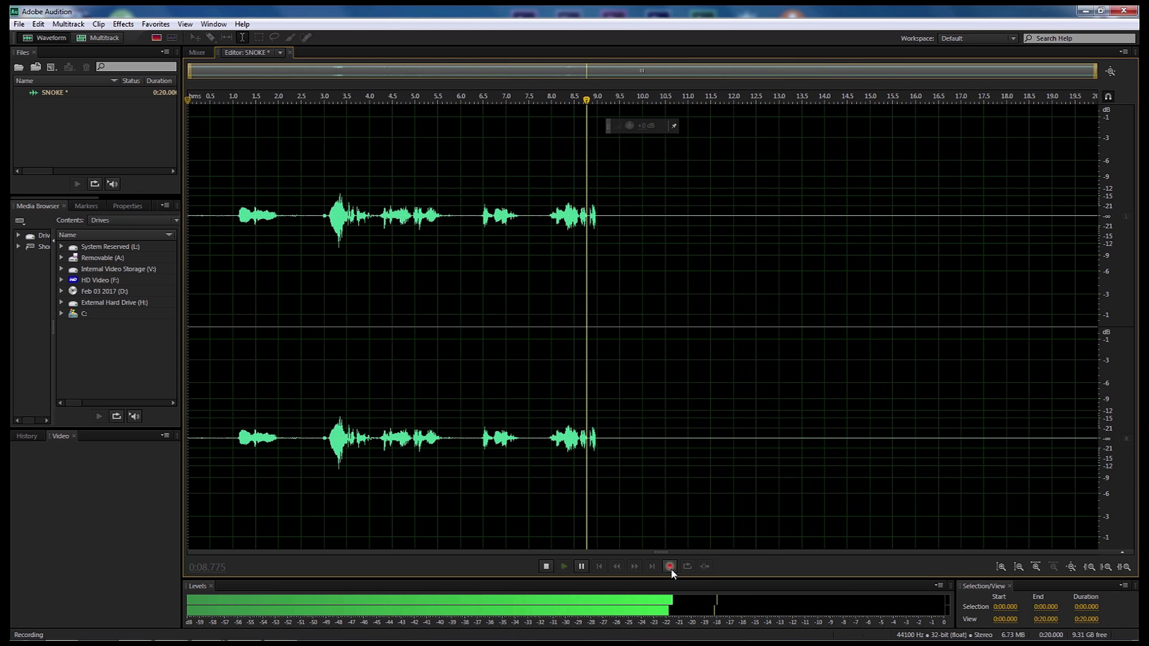
click(670, 567)
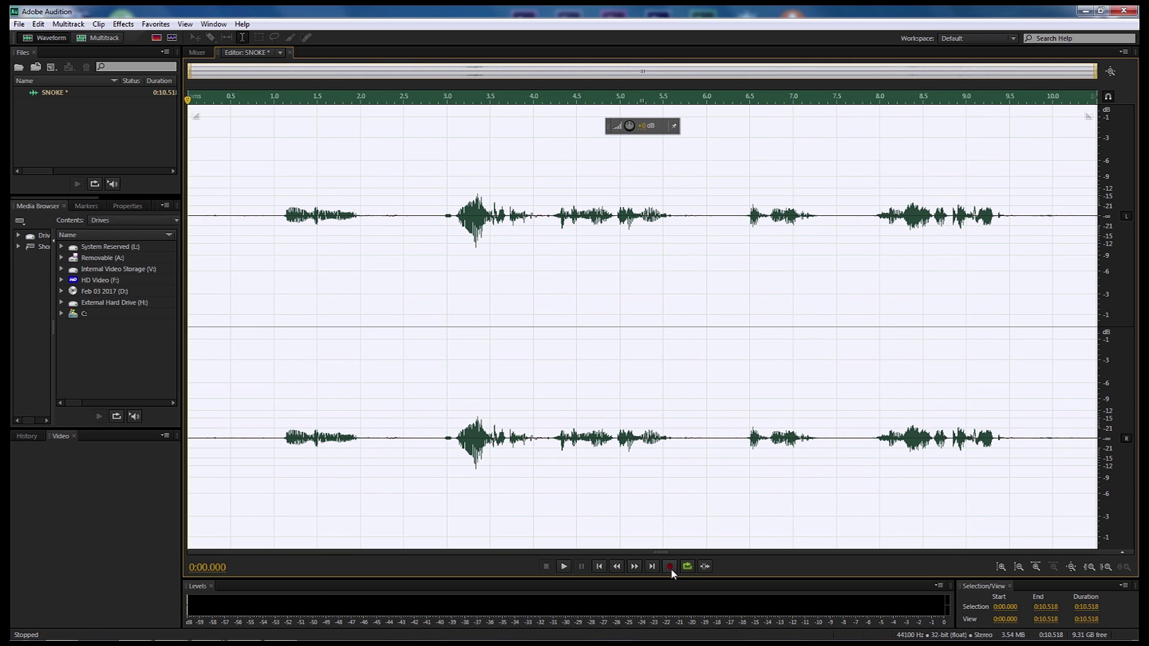
key(space)
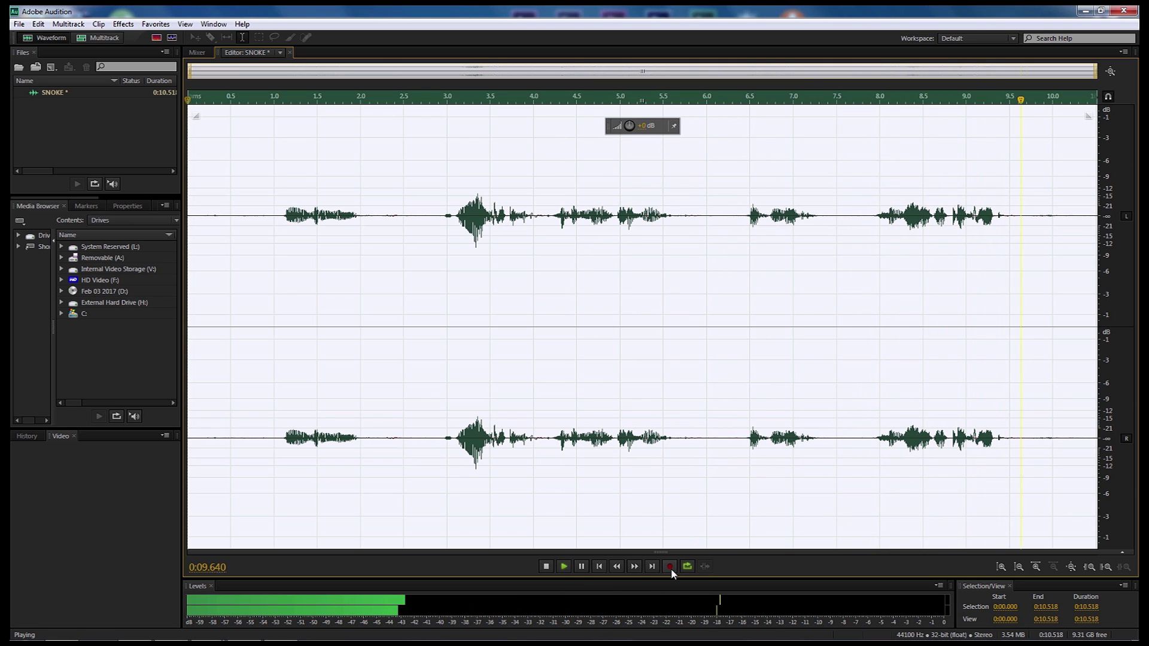
key(space)
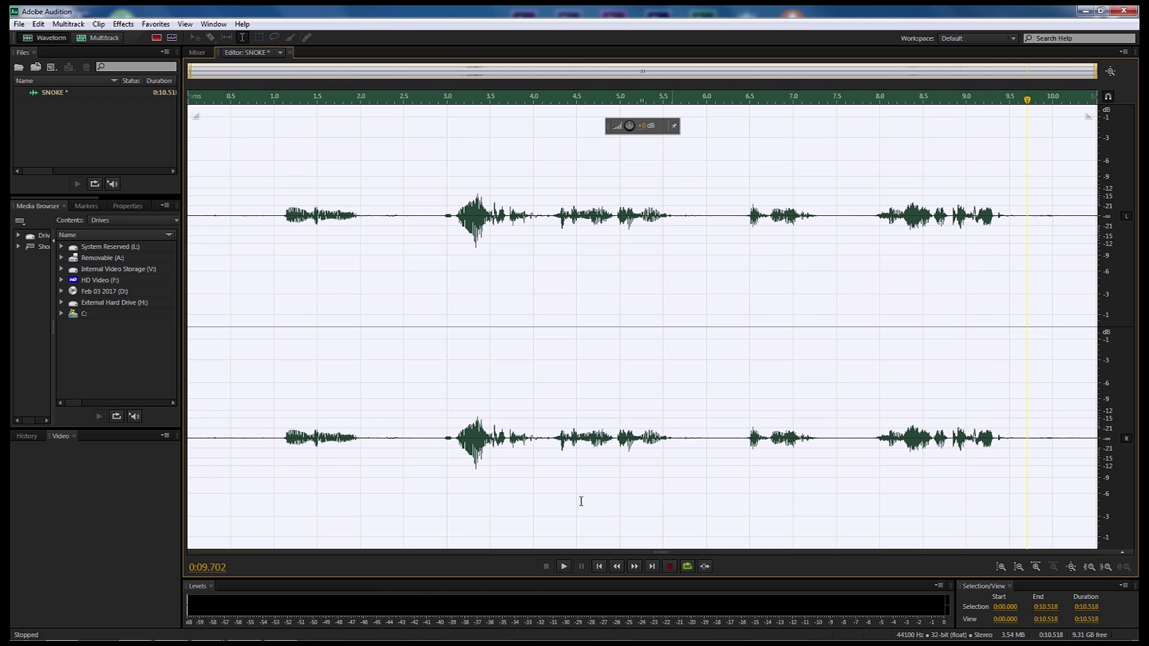
Step: Boost the SNOKE take by about +2 dB with the HUD knob and play the result
drag(645, 127, 660, 126)
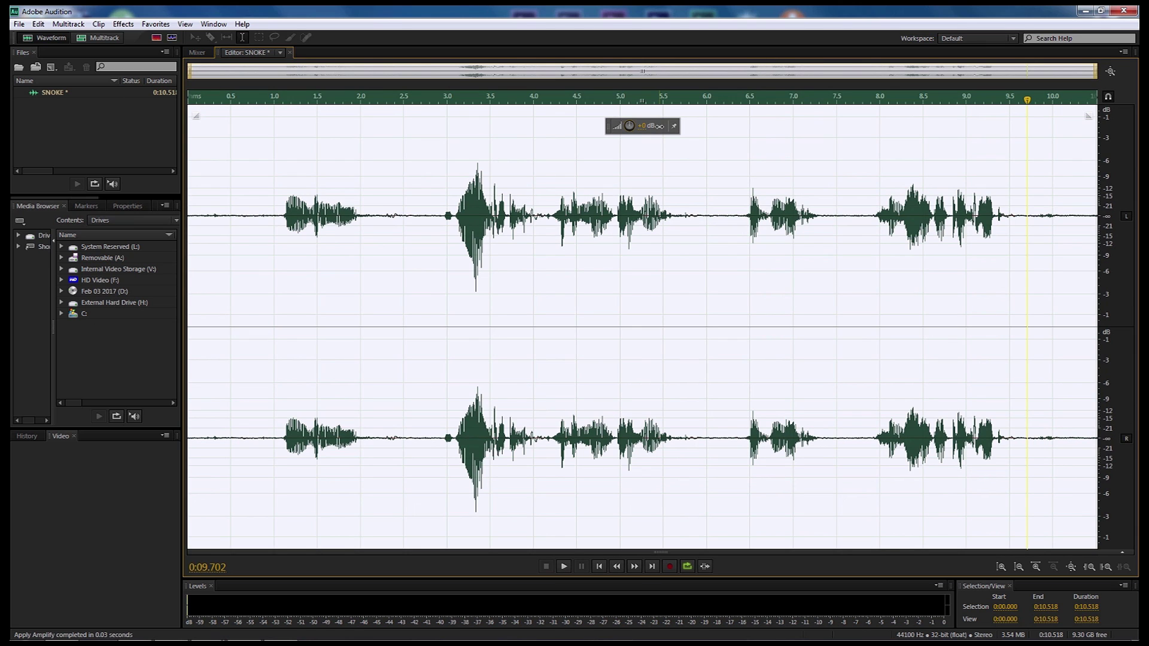
key(space)
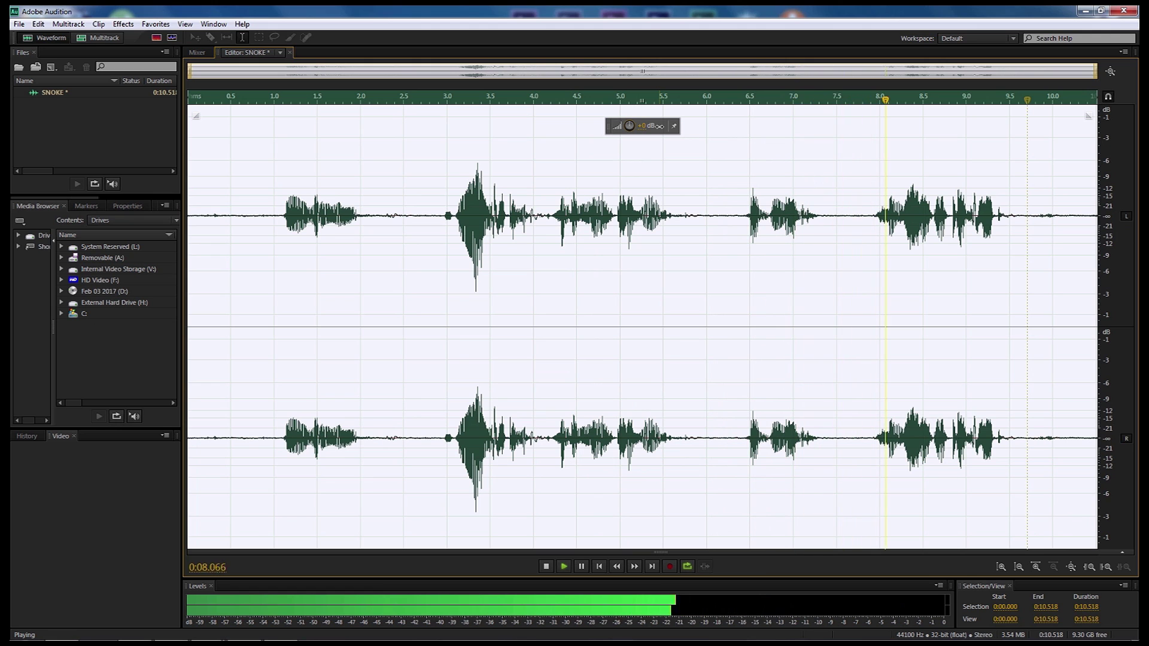
key(space)
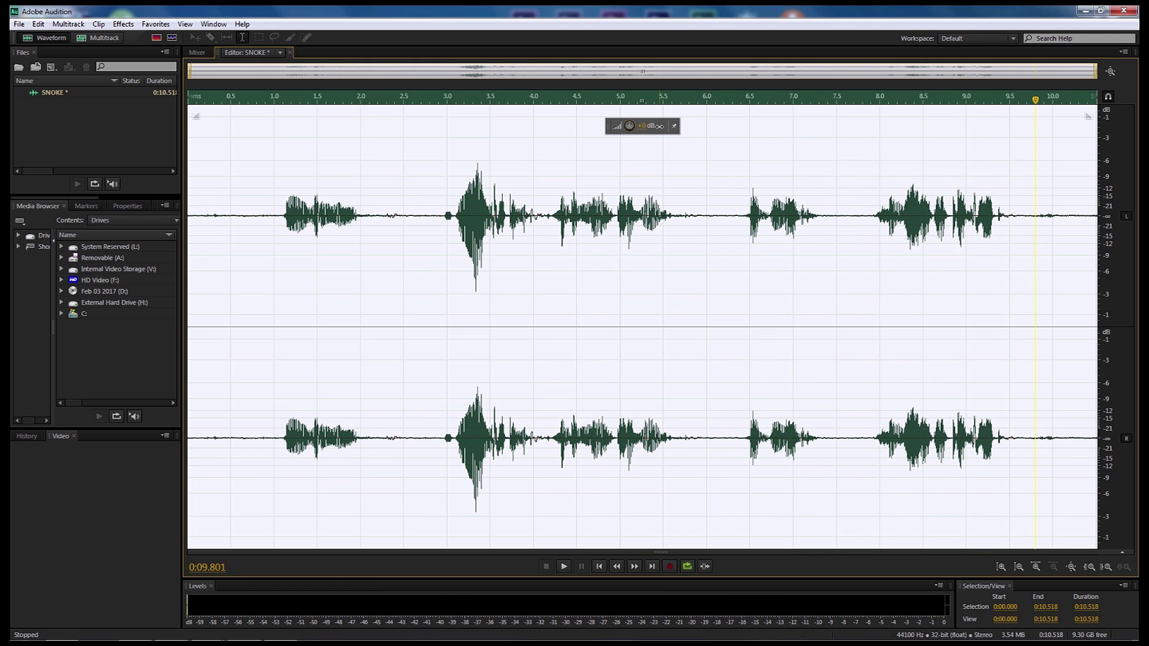
Step: Open the Echo effect and lock the left and right channel settings together
click(123, 24)
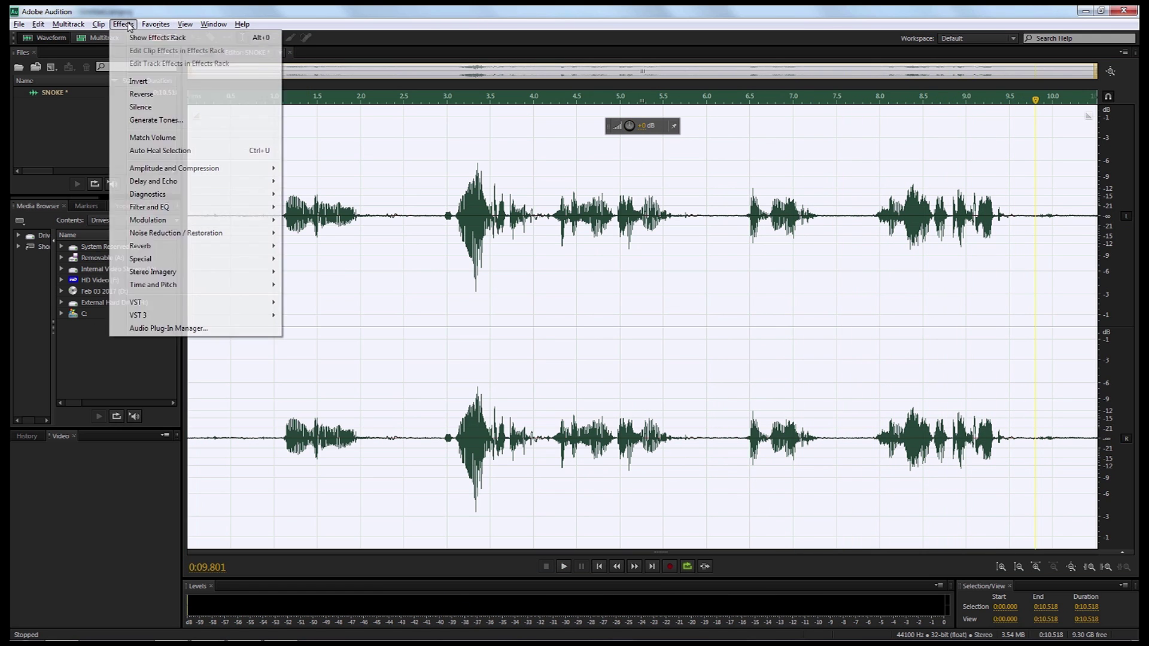
mouse_move(198, 173)
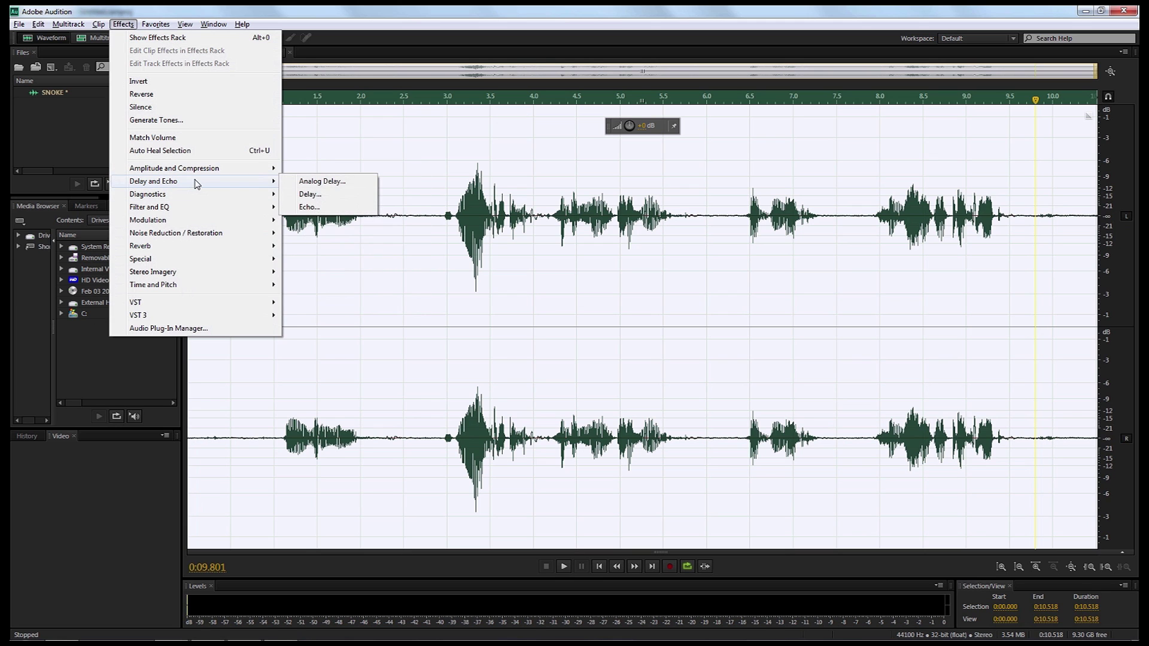
click(307, 207)
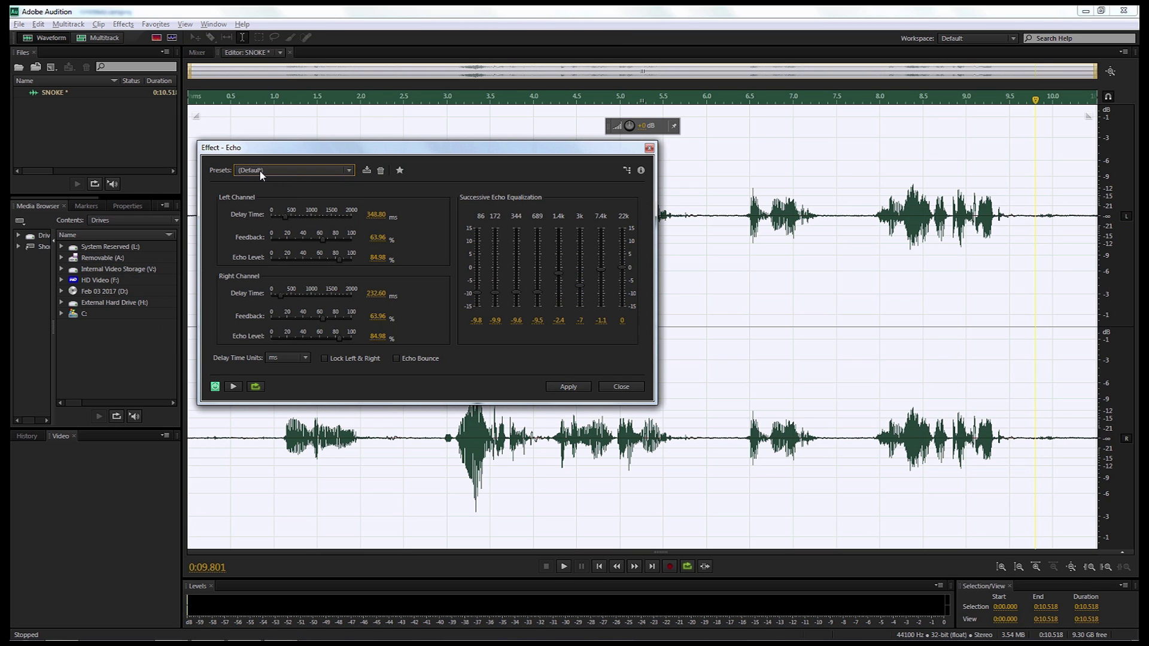
click(328, 358)
Step: Set the echo to 170 ms delay, 80% feedback and 30% echo level
click(375, 216)
text(170)
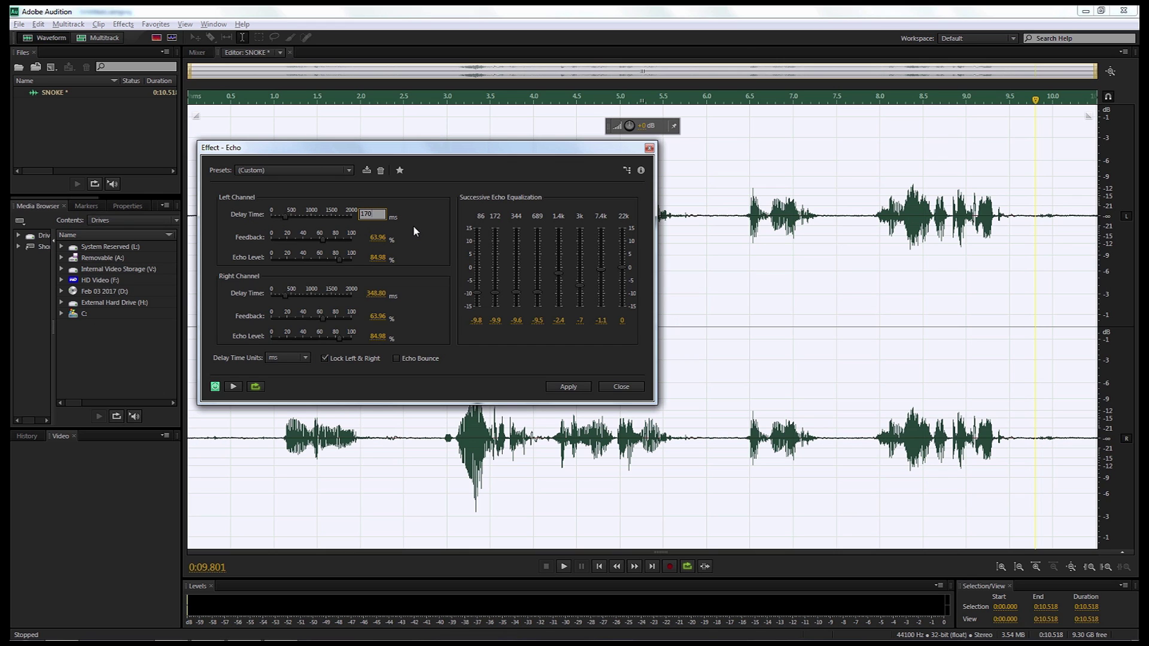
key(Return)
click(378, 237)
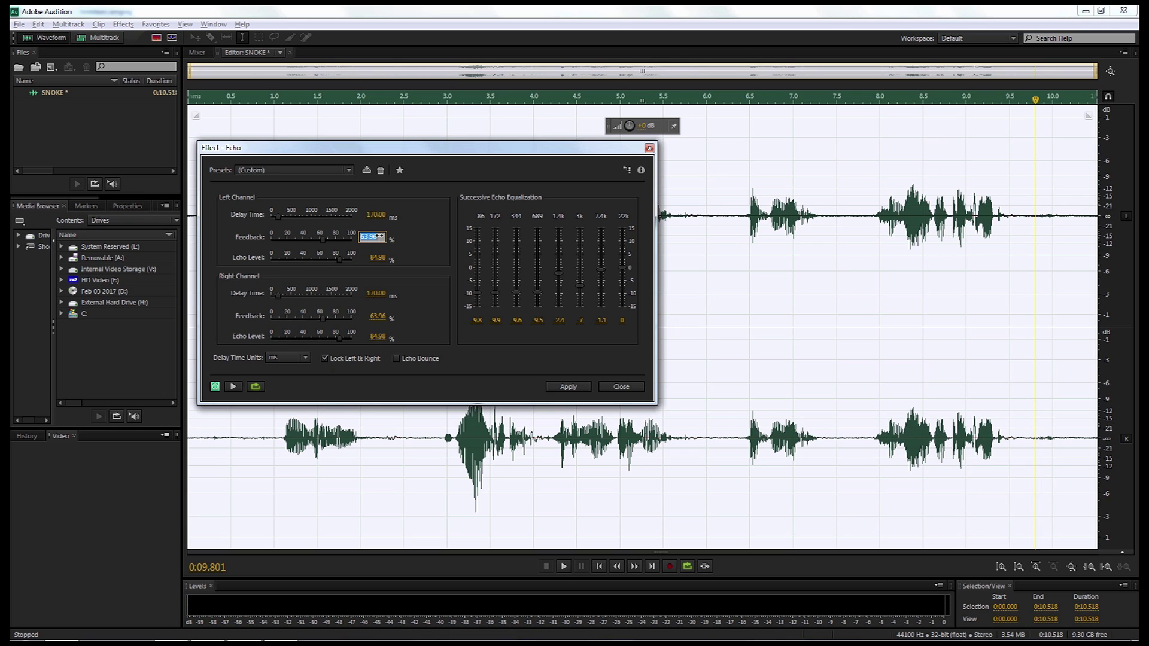
text(80)
key(Return)
click(378, 257)
text(3)
key(Return)
Step: Preview the echo on the recording with looped playback on
click(258, 389)
click(257, 390)
click(233, 388)
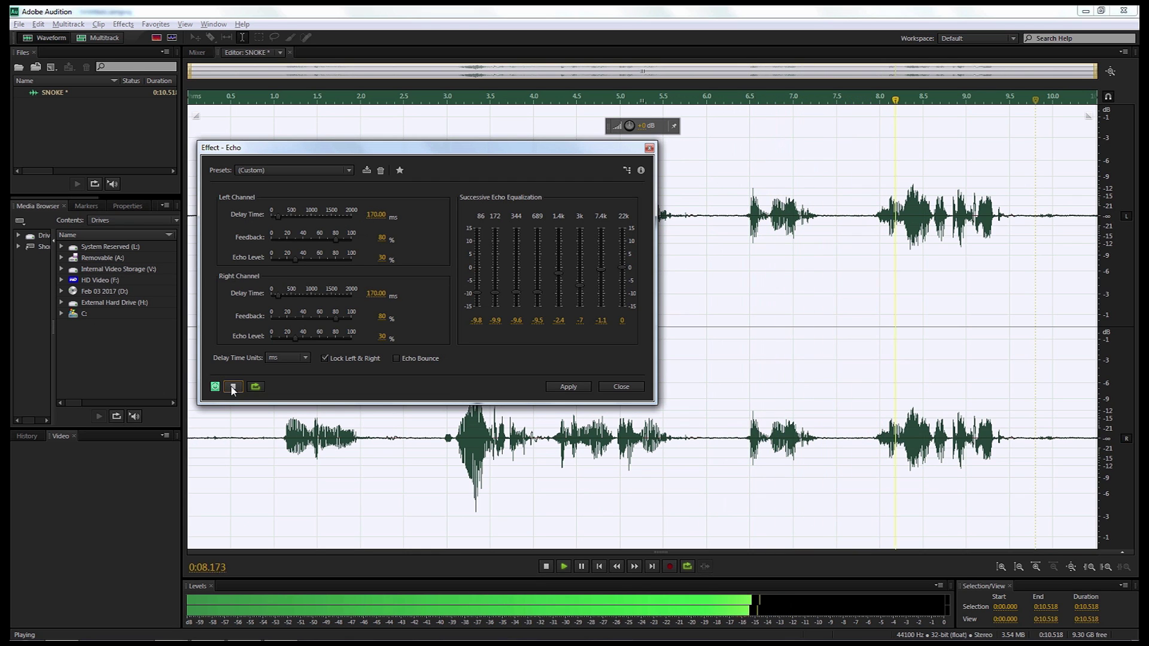
click(234, 387)
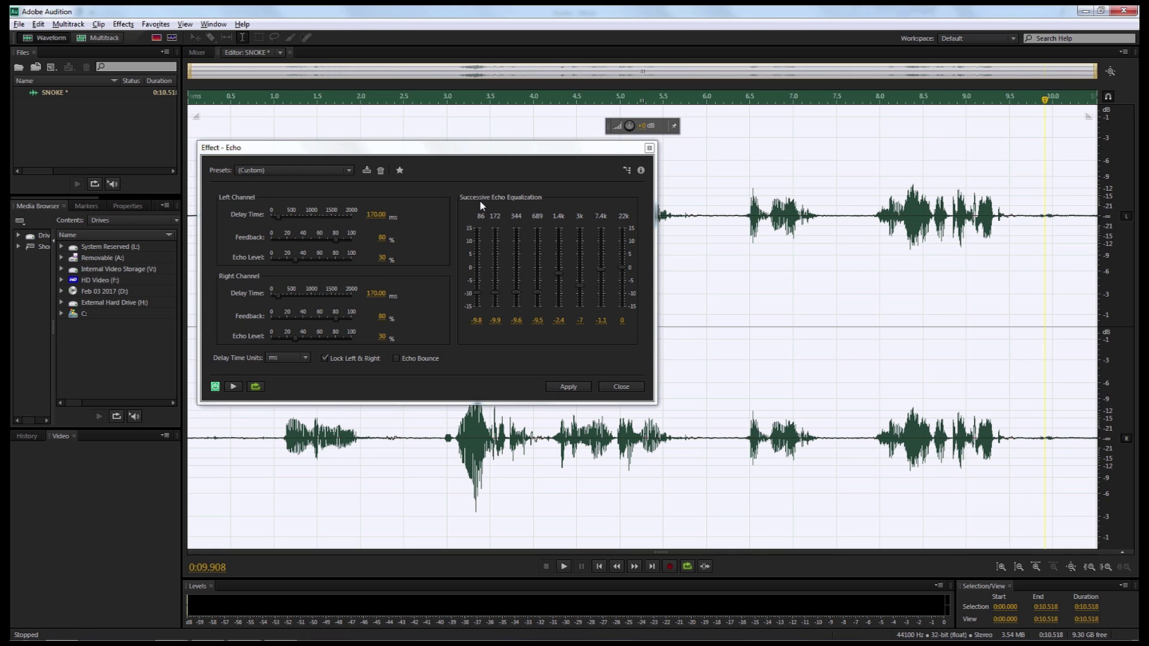
click(476, 322)
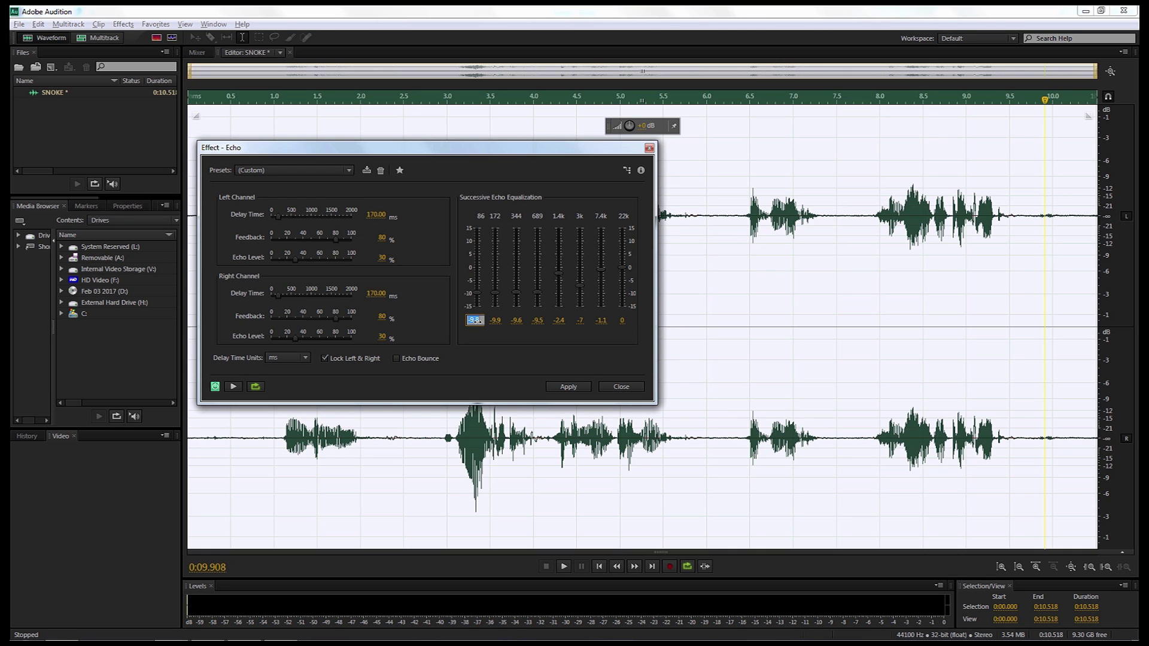
Step: Set all eight Successive Echo Equalization bands, 86 Hz through 22k, to -5.3
text(-5)
click(495, 320)
text(-5.3)
click(514, 320)
text(-)
click(537, 321)
text(-5.3)
click(558, 320)
click(578, 320)
text(-5.3)
click(601, 320)
text(-5.3)
click(622, 320)
Step: Preview the equalized echo, then apply it to the recording
click(233, 386)
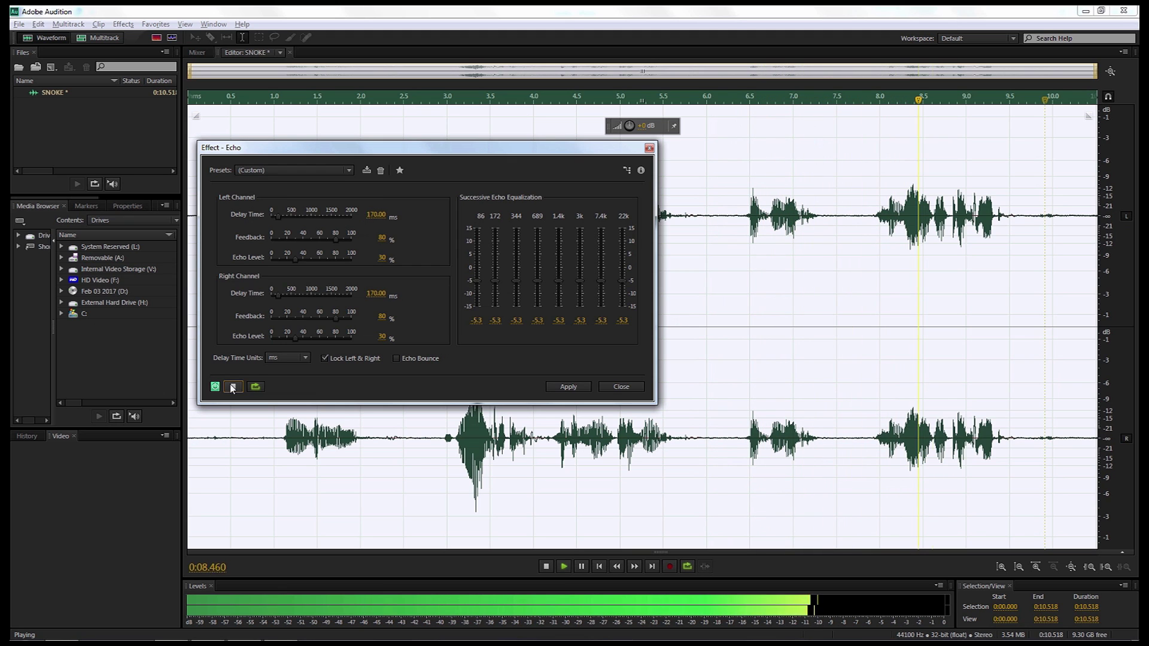
click(233, 387)
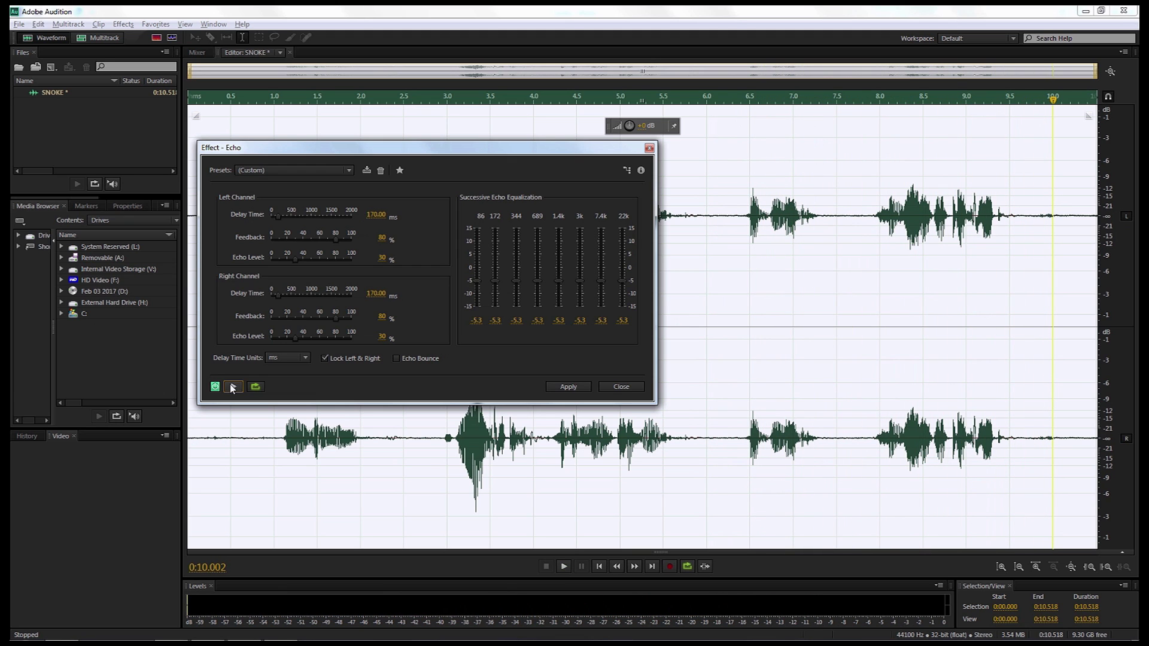
click(556, 386)
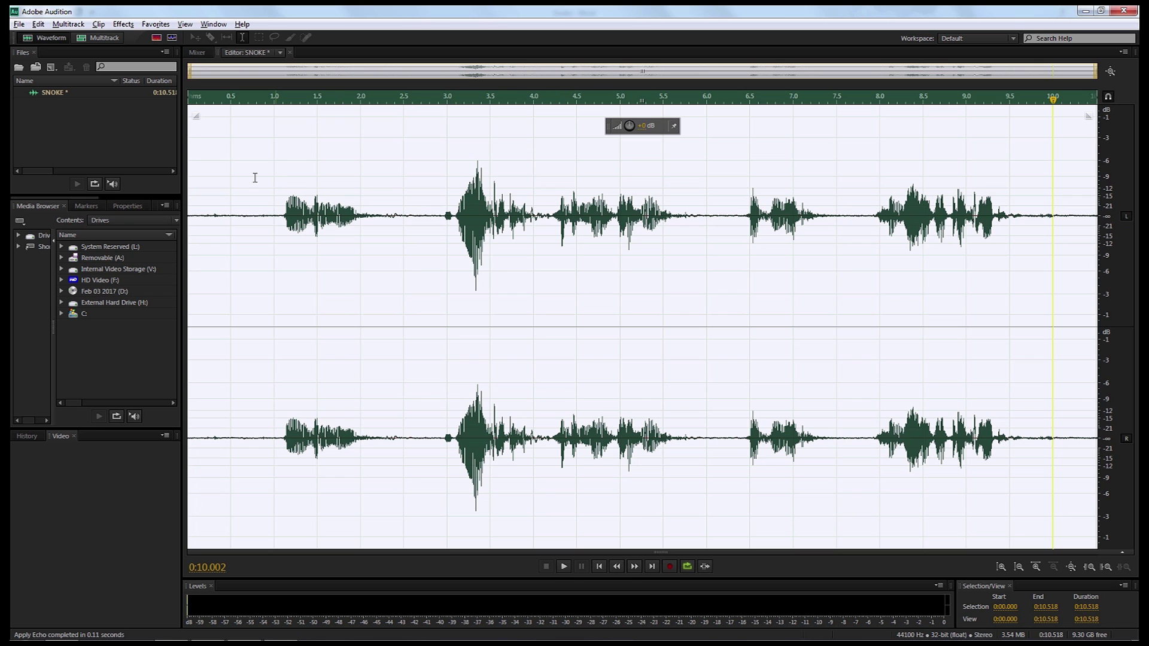
Step: Open the Chorus effect and set its delay time to 20 ms
click(123, 24)
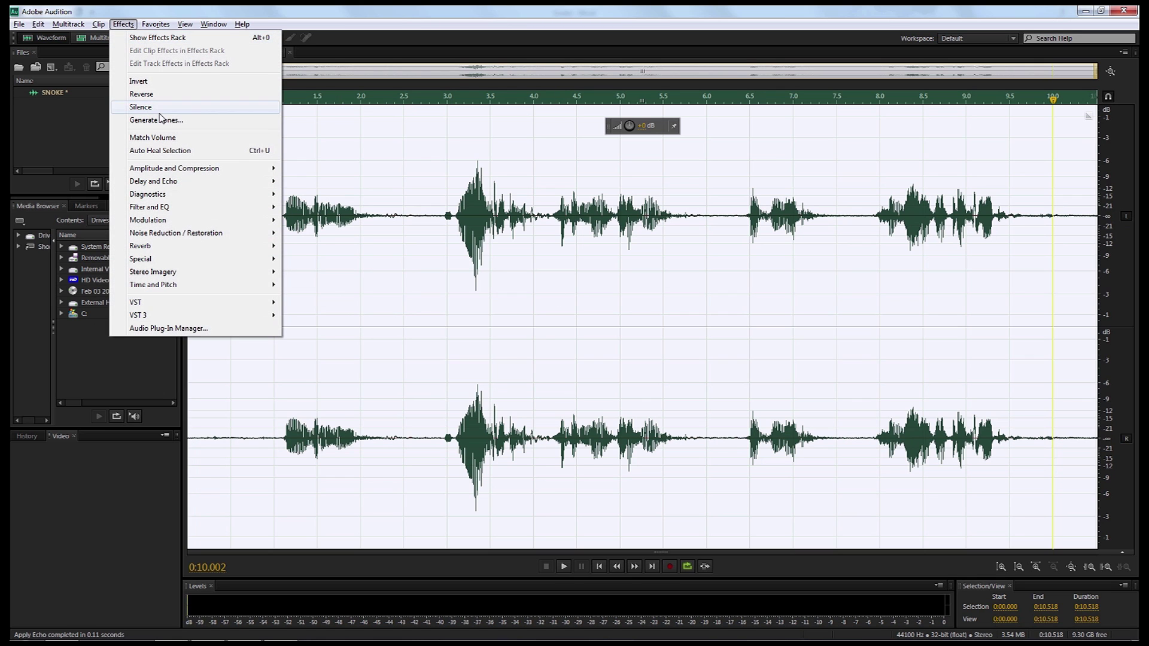
mouse_move(161, 221)
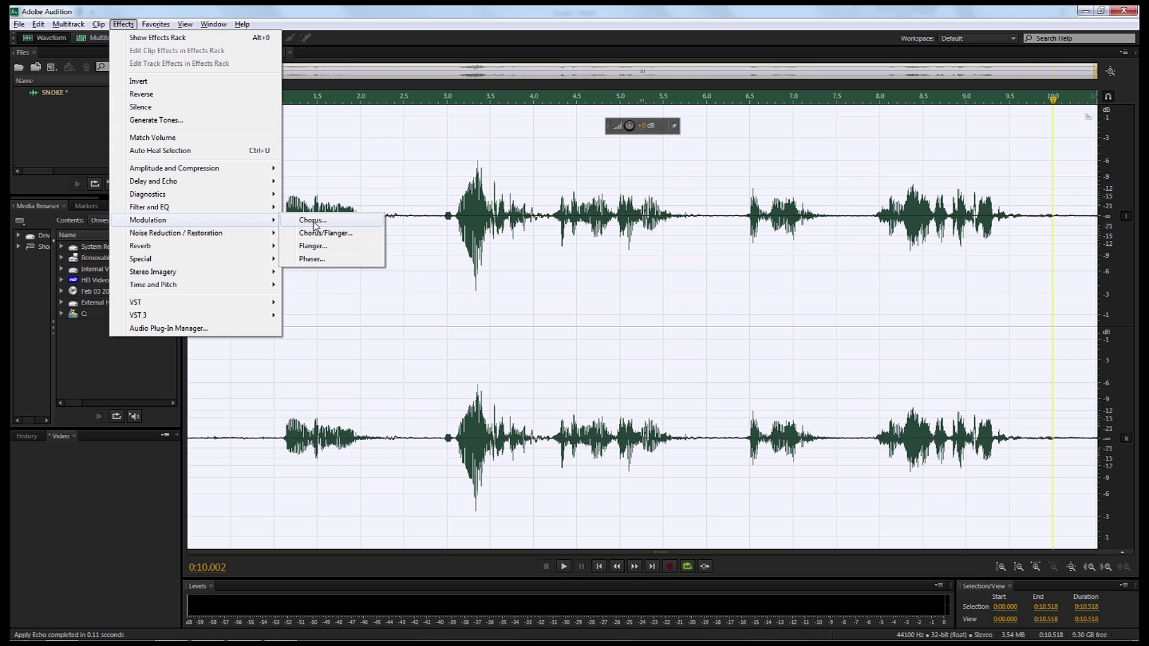
click(314, 221)
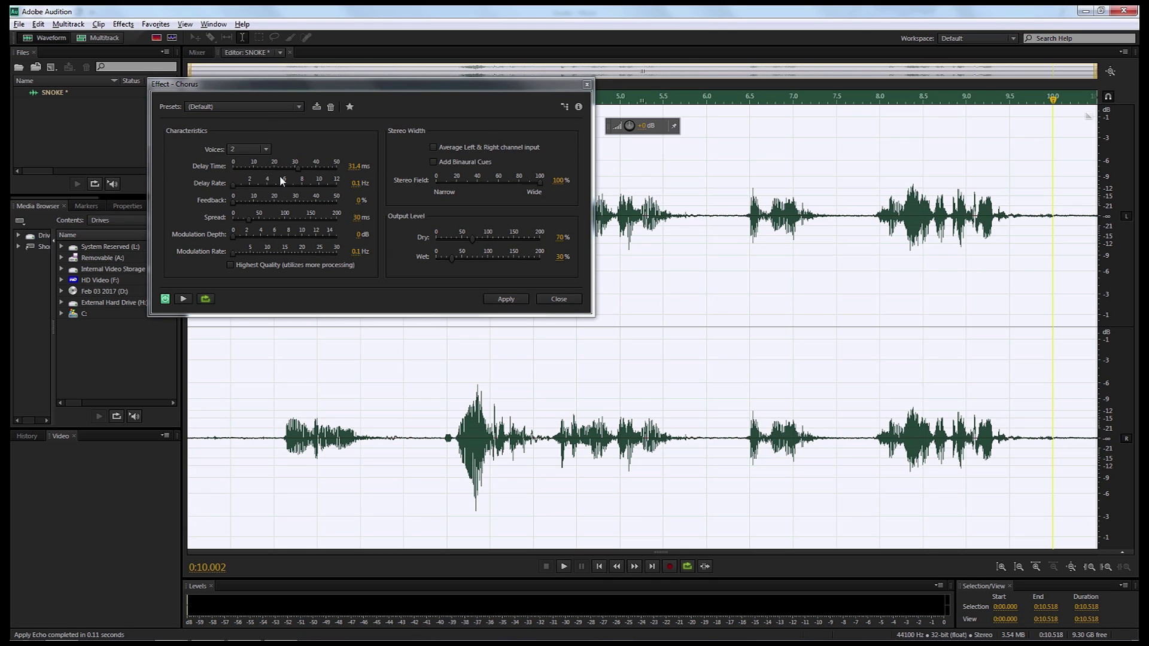
click(354, 165)
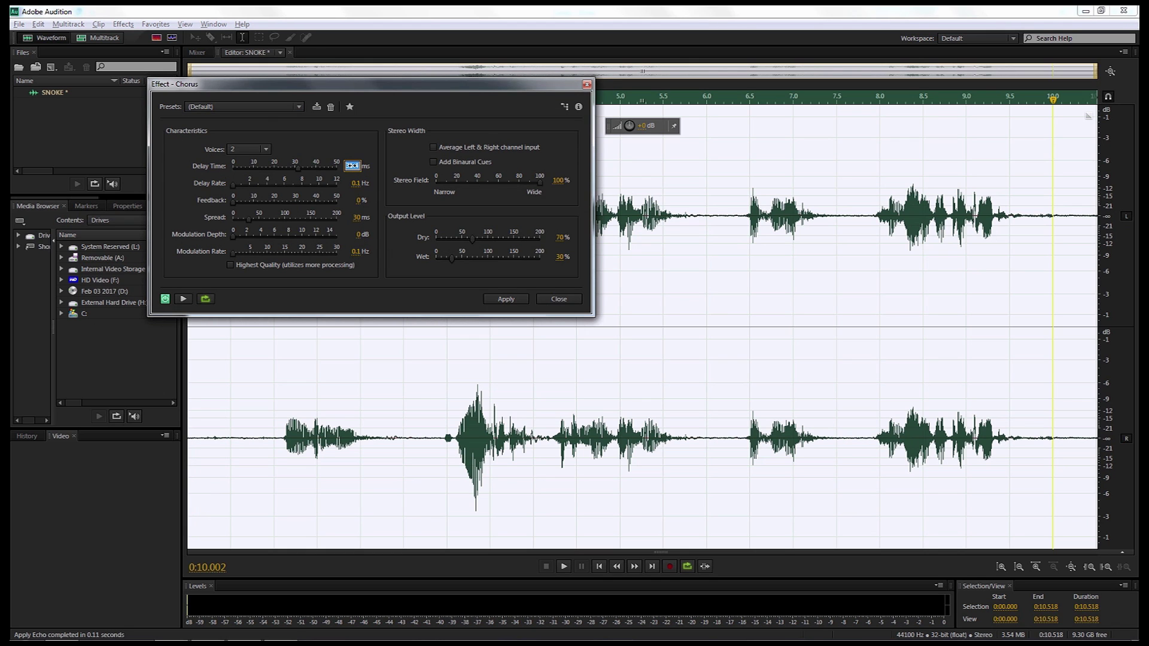
text(20)
key(Return)
click(233, 203)
Step: Set the chorus spread to 50 ms and the modulation rate to 10 Hz
click(353, 217)
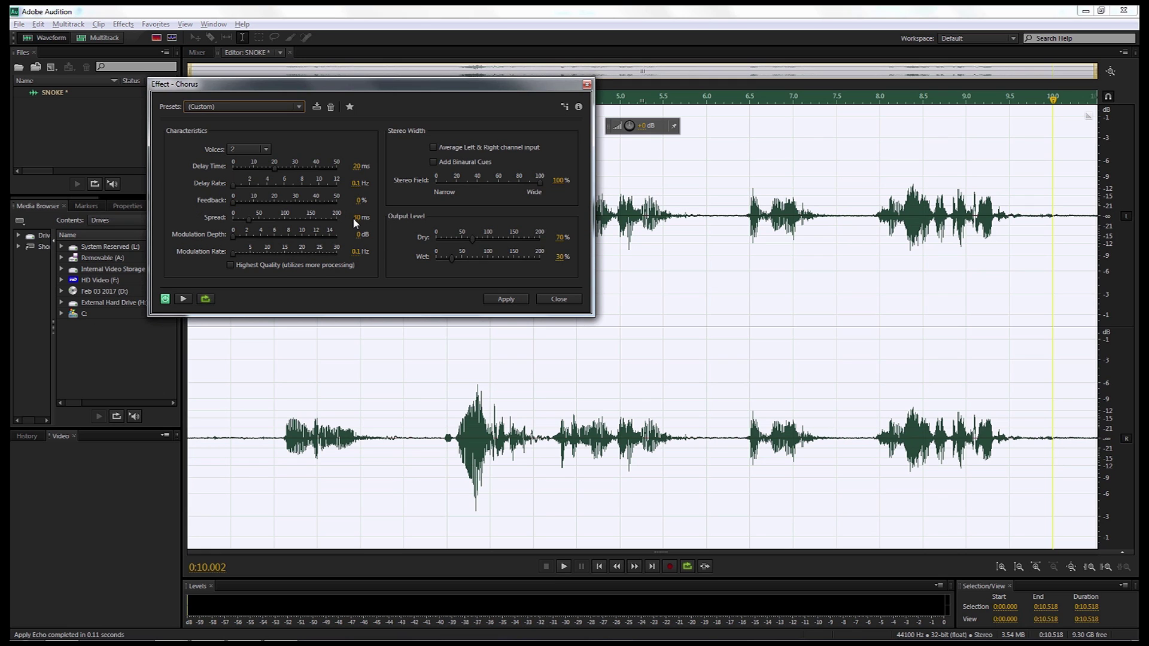
click(354, 217)
text(50)
click(249, 258)
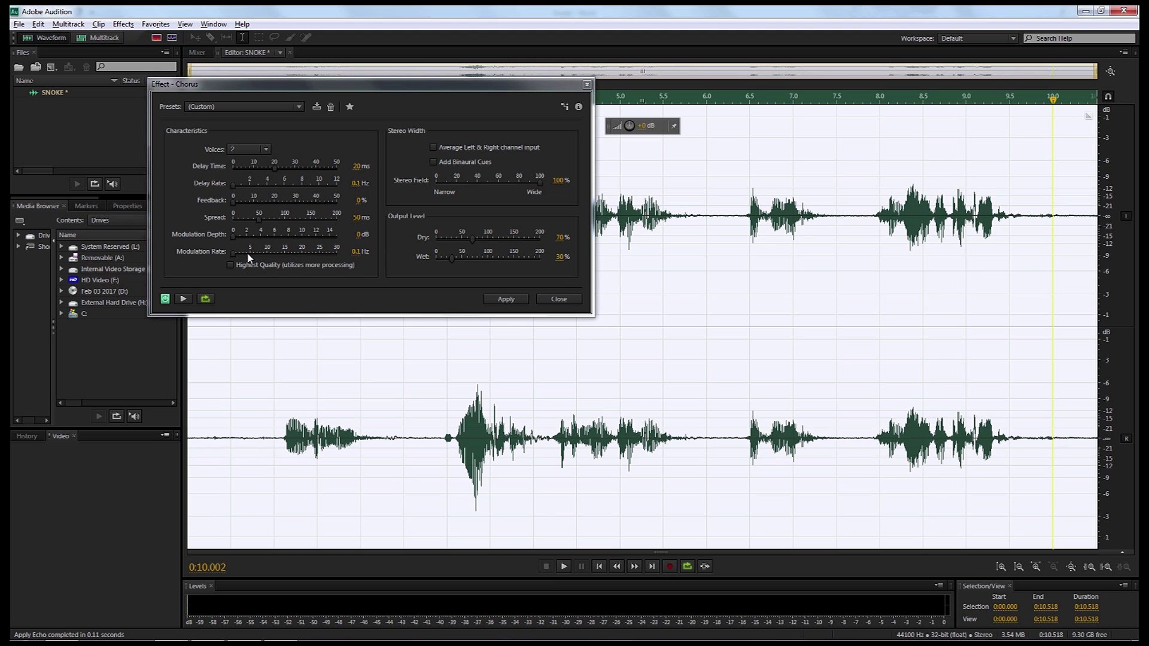
click(356, 251)
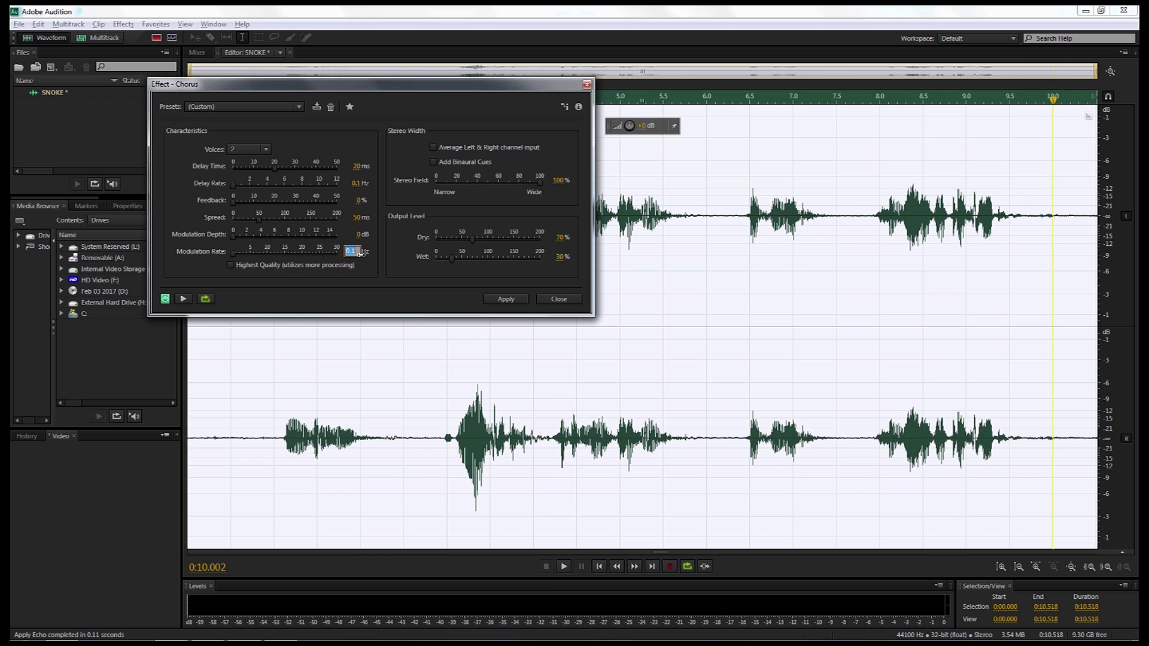
text(10)
click(371, 273)
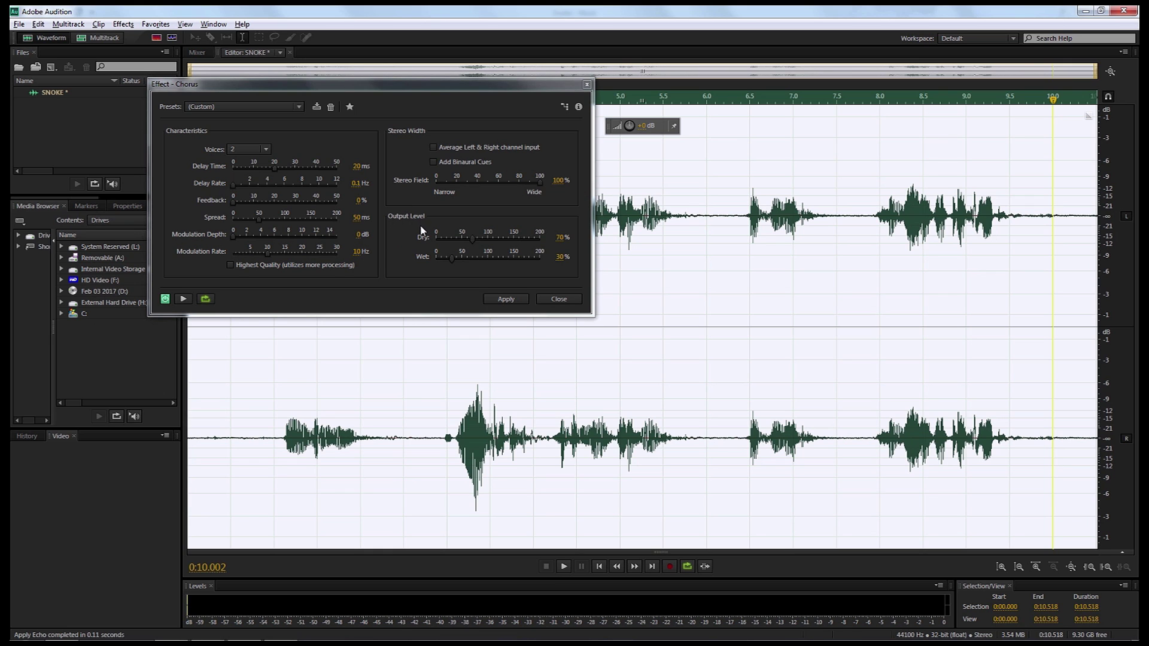
Step: Set dry output to 100% and wet to 25%, preview, and apply the chorus
click(558, 237)
text(100)
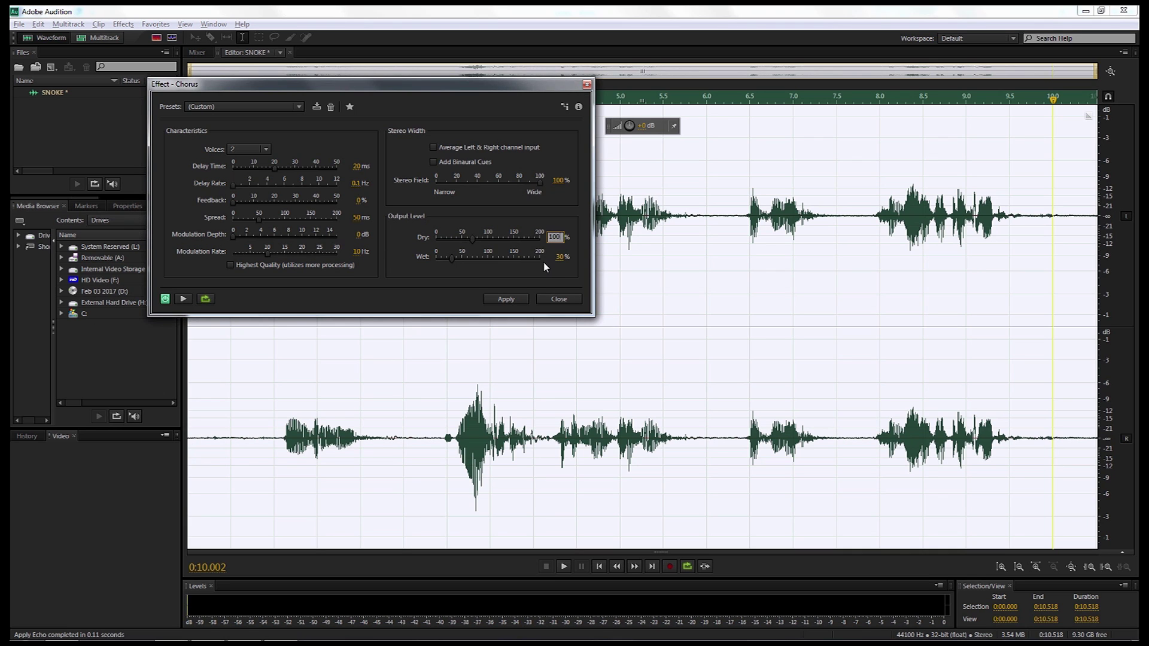
click(557, 256)
text(25)
key(Return)
click(184, 298)
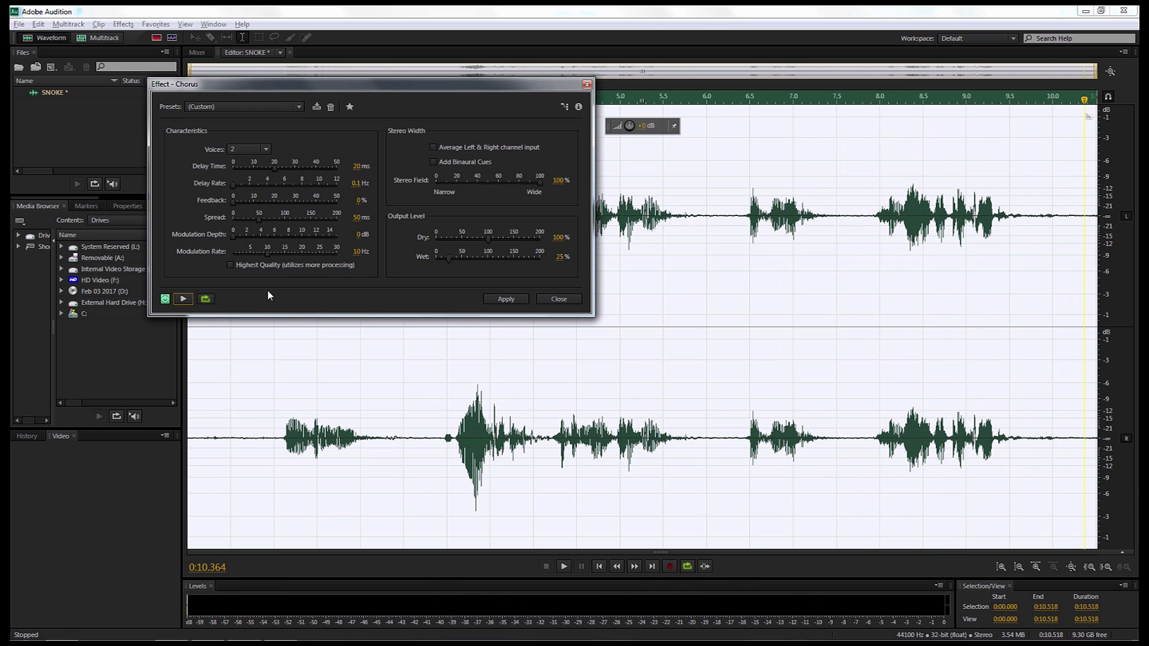
click(496, 300)
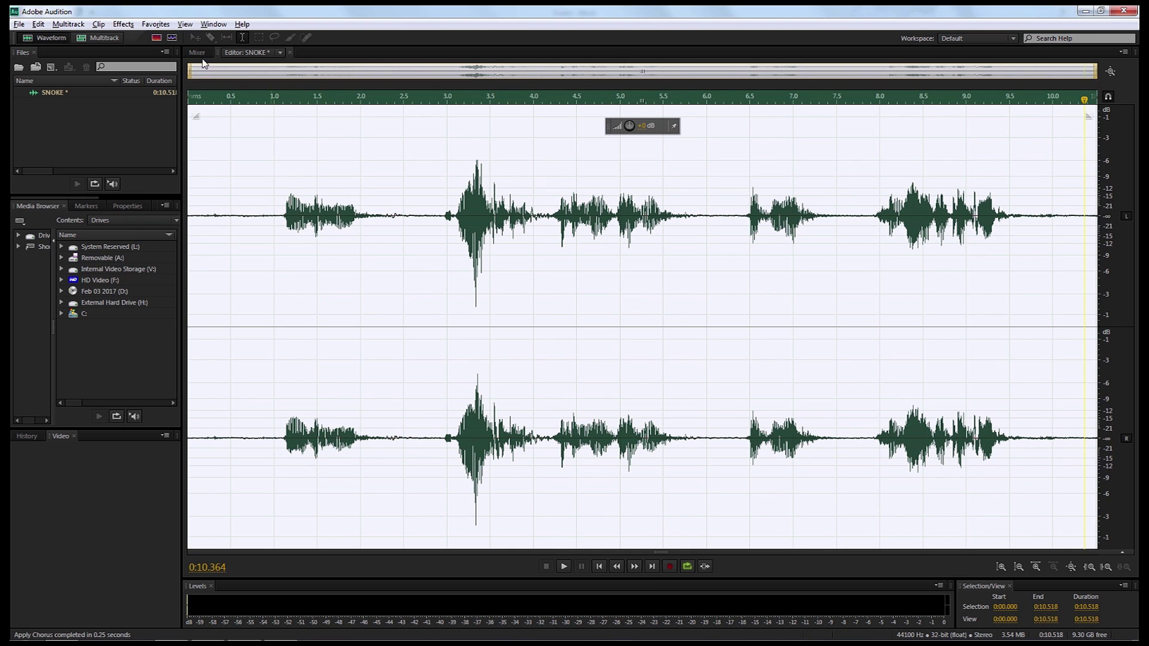
Step: Open Effects > Reverb > Convolution Reverb and move its window nearer the waveform
click(123, 24)
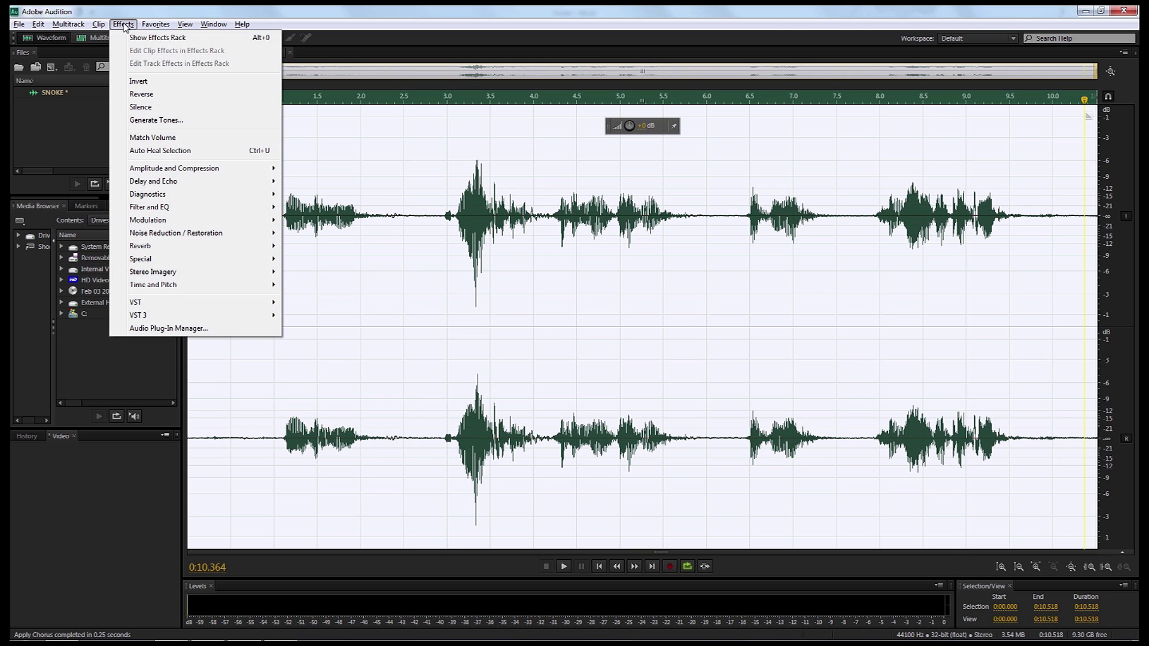
mouse_move(180, 247)
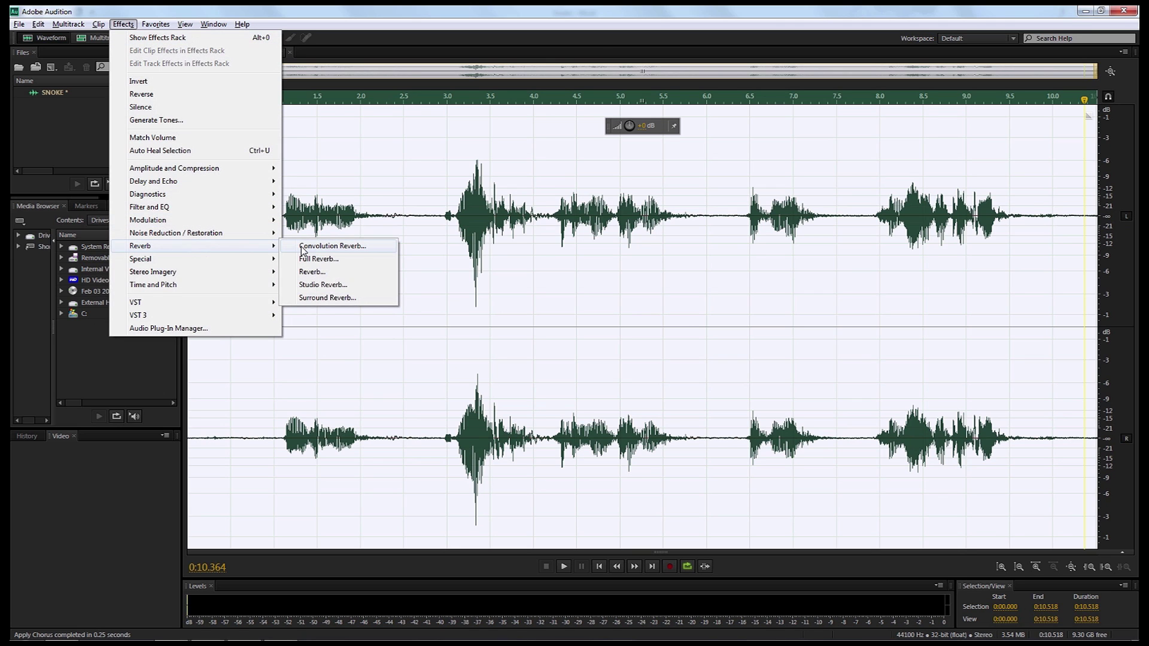
click(335, 248)
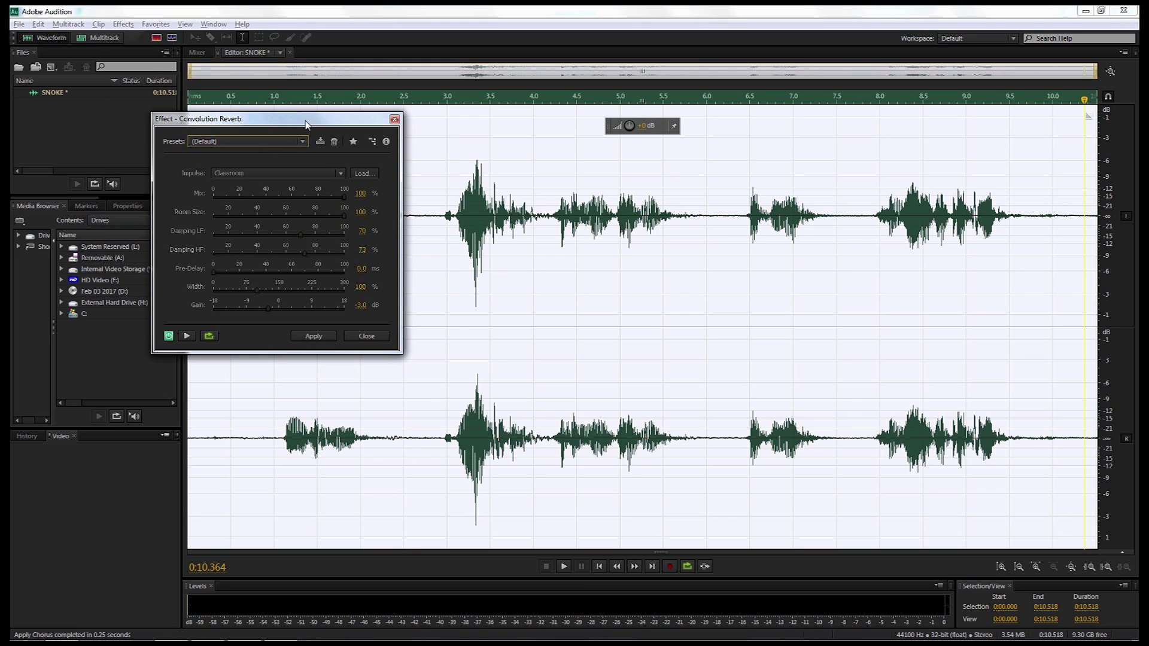
drag(305, 121, 353, 160)
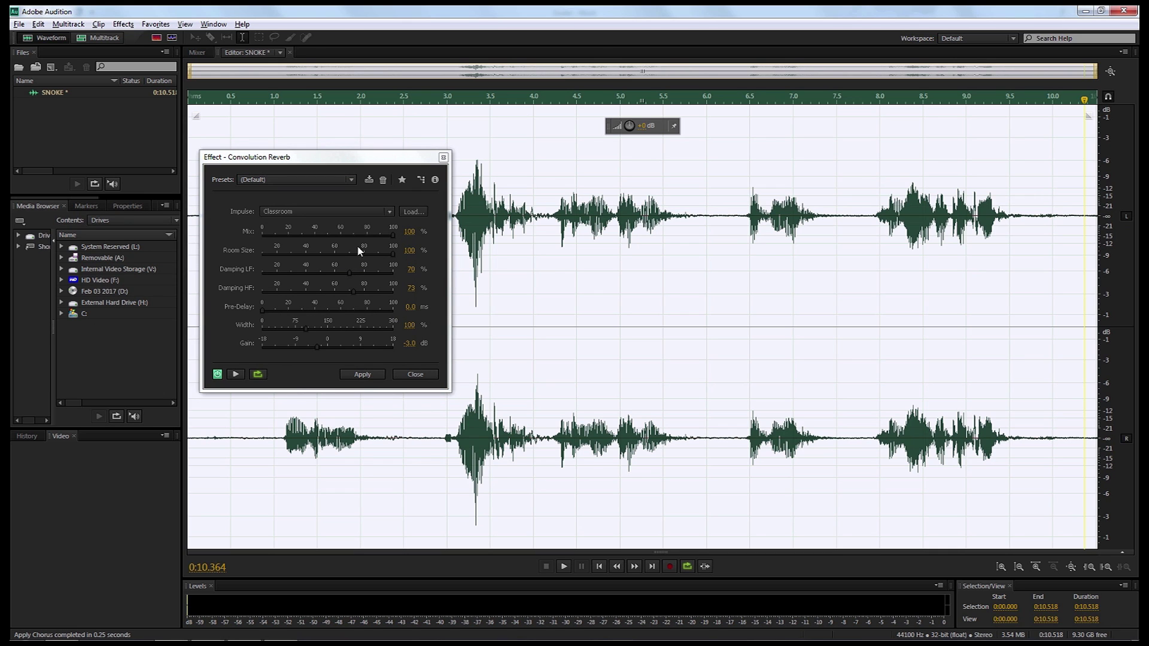
click(332, 213)
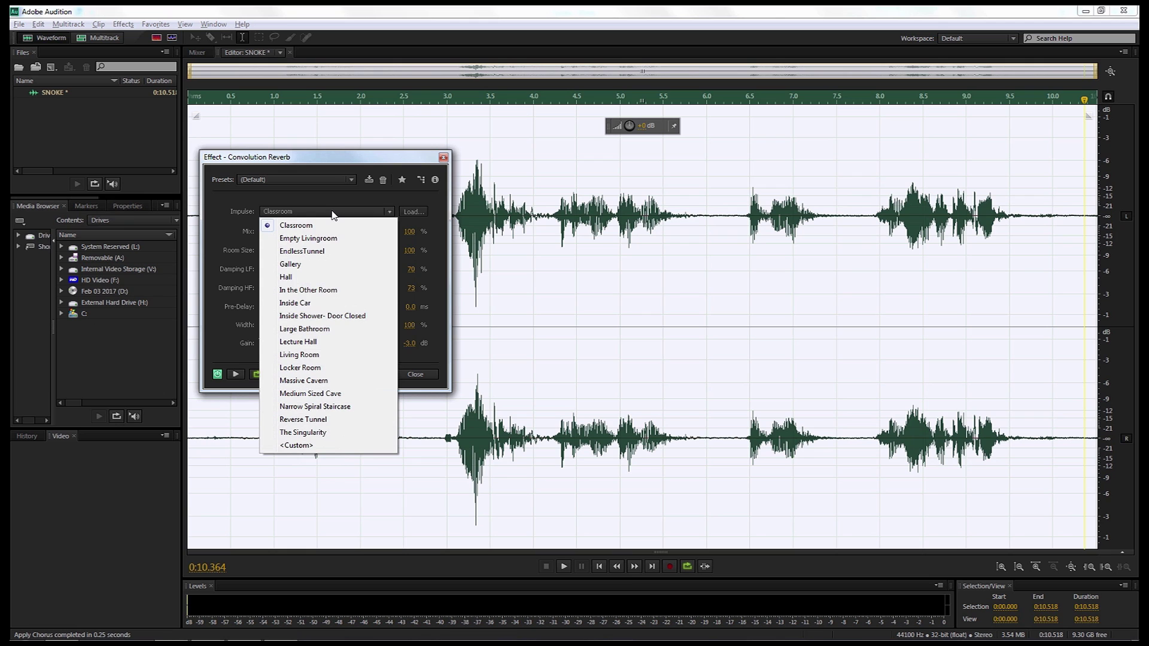
Step: Choose the Inside Car impulse with mix 80, room size 80 and low damping 40
click(299, 302)
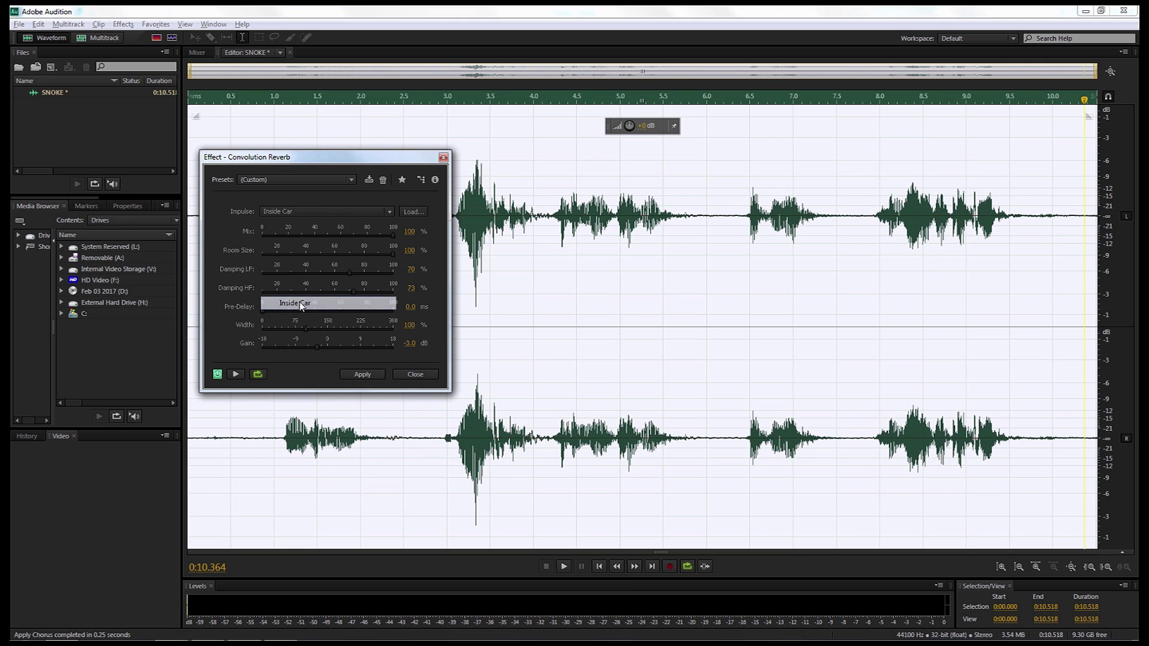
click(411, 232)
text(80)
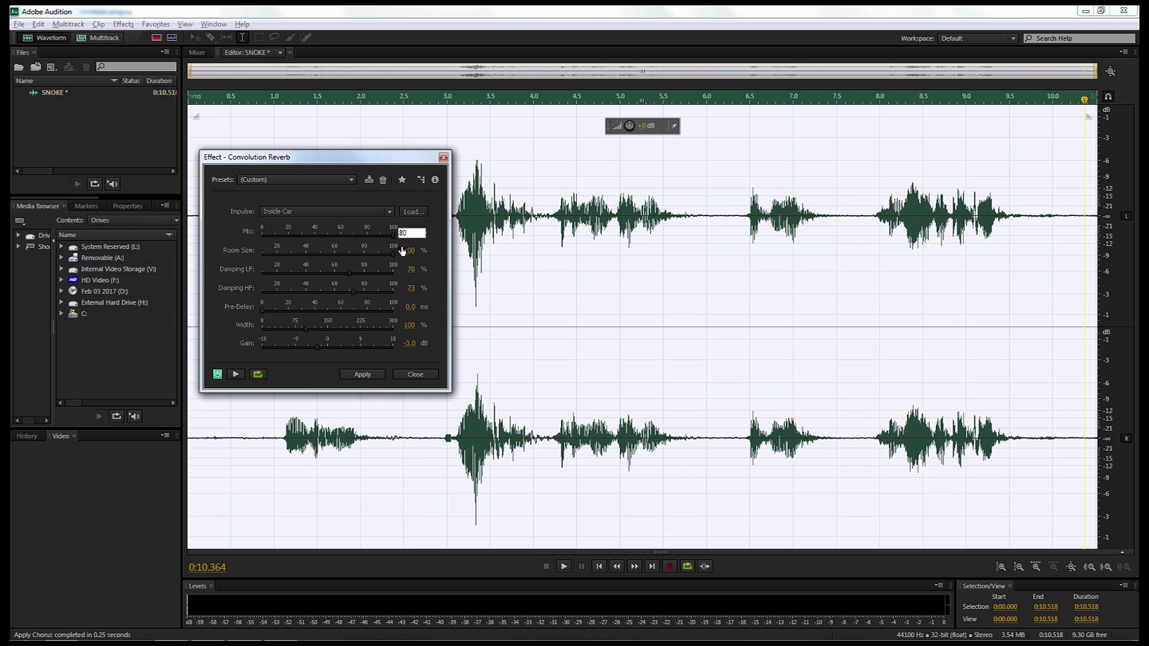
click(413, 252)
text(80)
click(412, 270)
text(40)
click(411, 289)
Step: Set high-frequency damping to 80, width to 25% and gain to -10 dB
click(412, 290)
text(80)
key(Return)
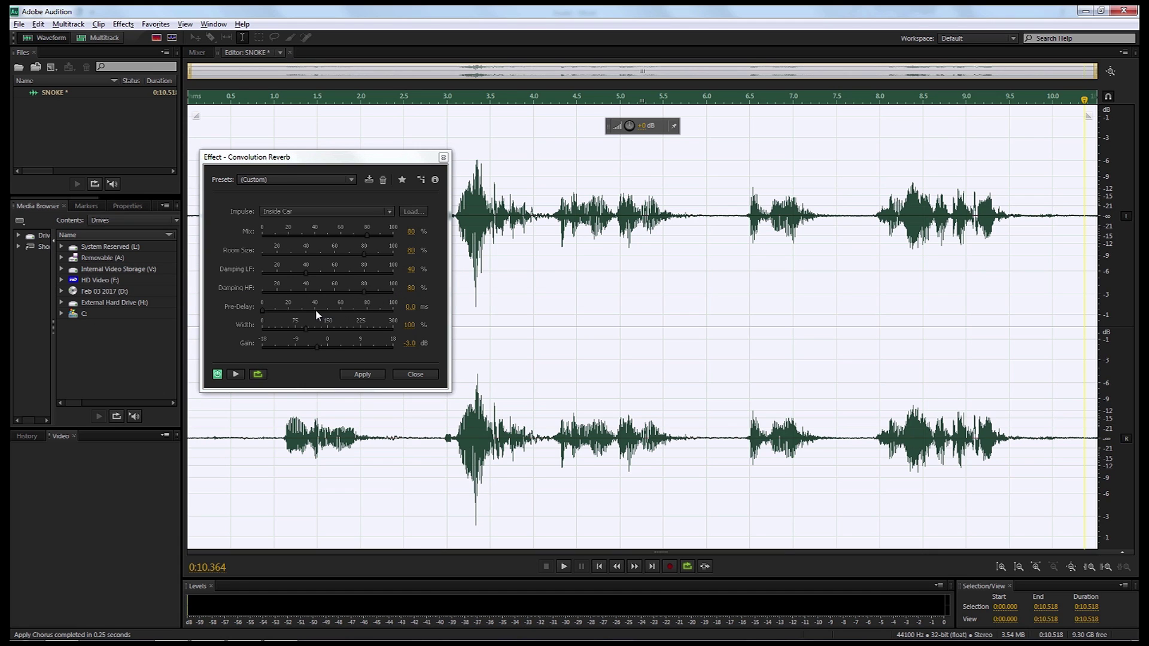
click(409, 325)
text(25)
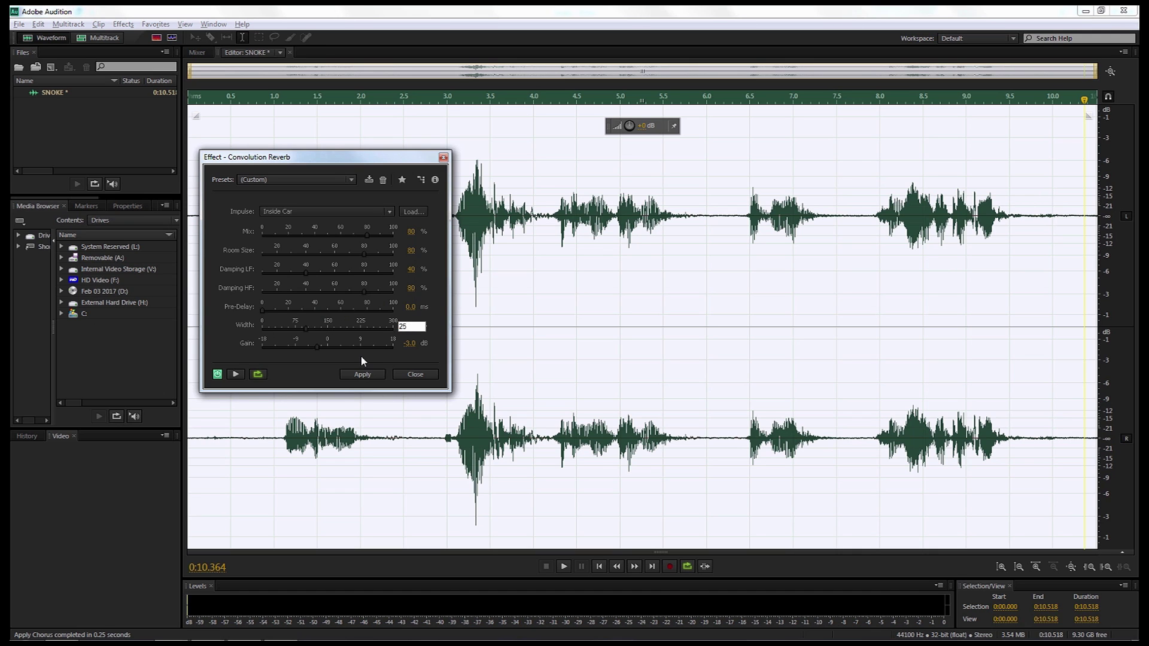
key(Return)
click(410, 344)
text(-10)
Step: Preview the convolution reverb, then apply it to the clip
click(240, 369)
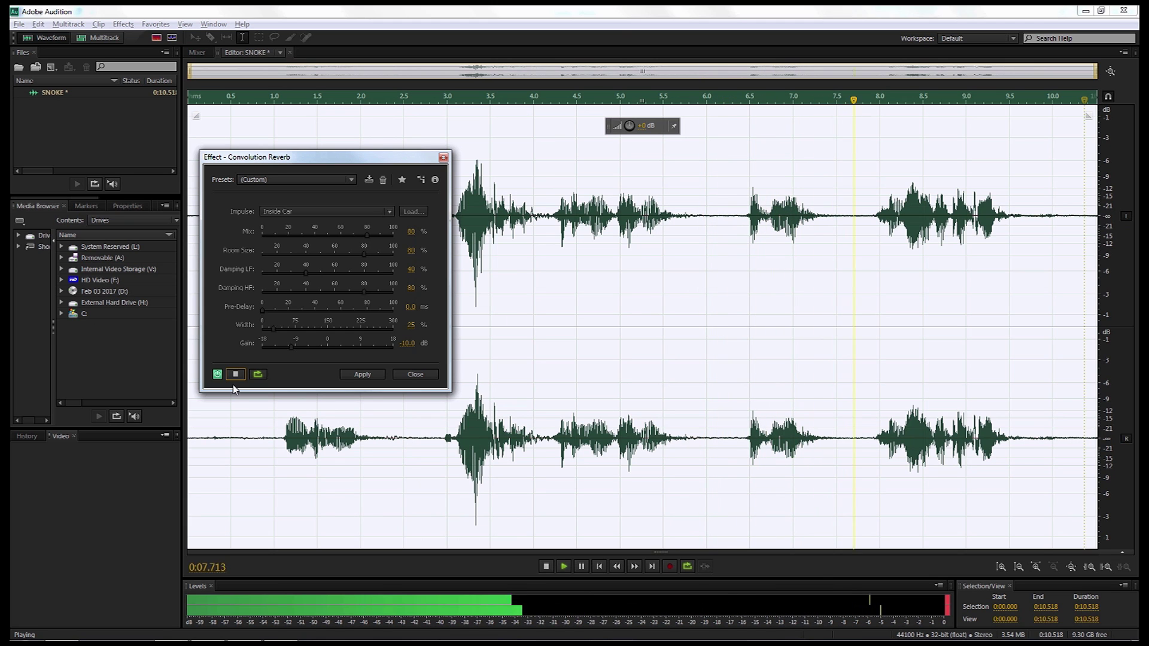
click(235, 374)
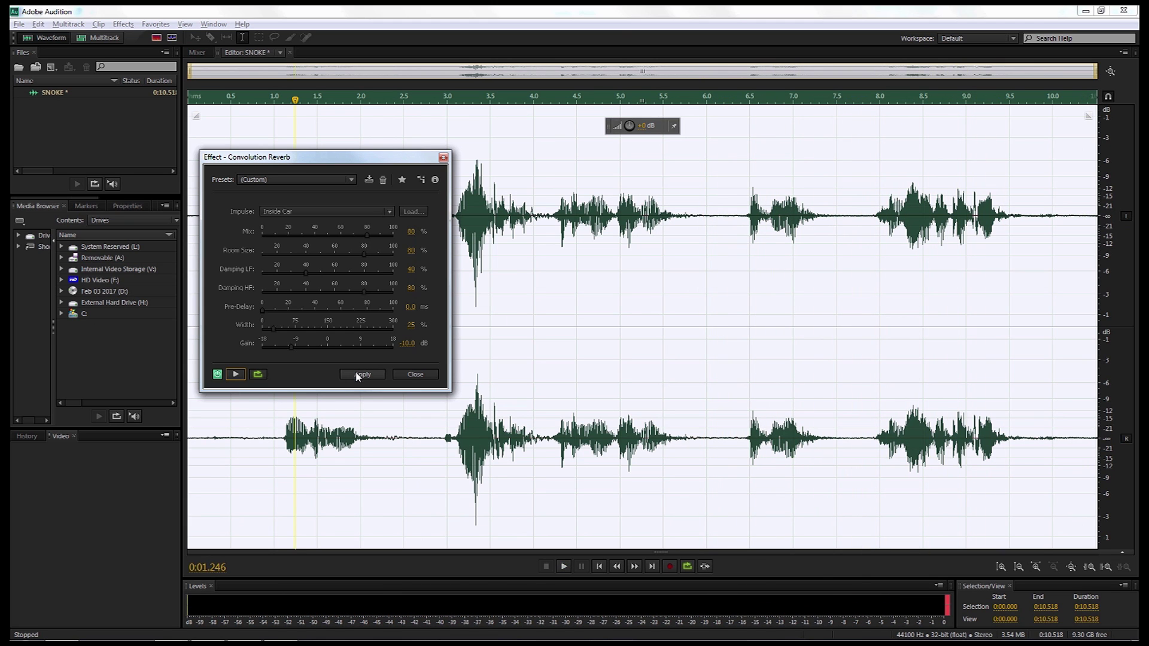
click(355, 375)
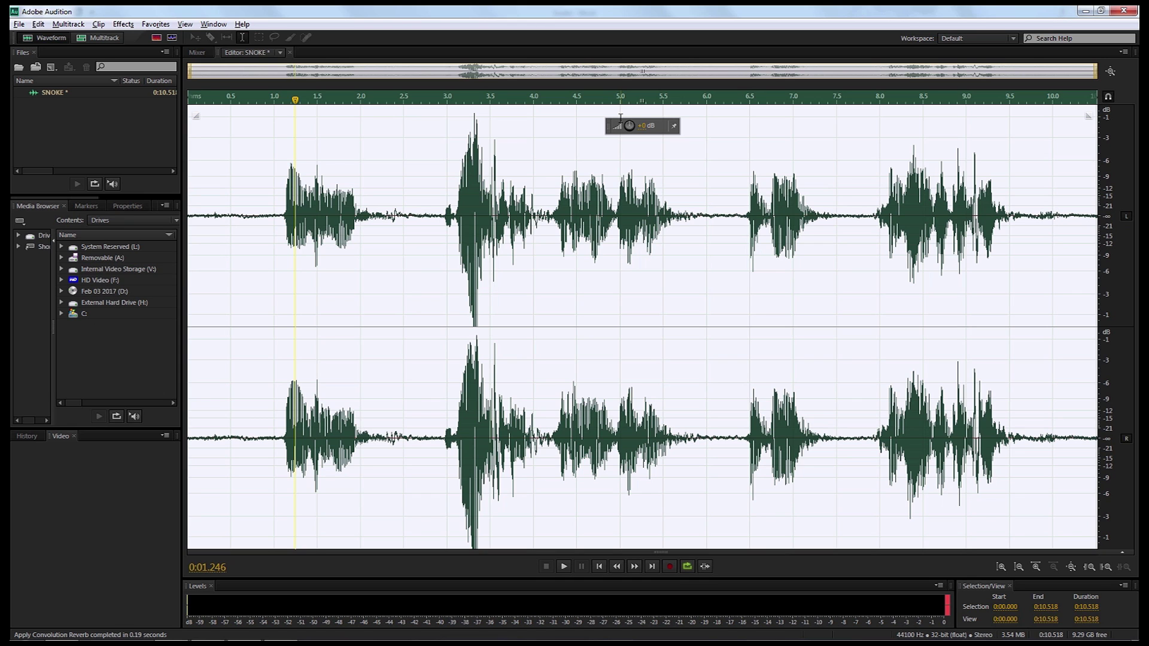
Step: Lower the processed clip's volume slightly with the HUD knob during playback
key(space)
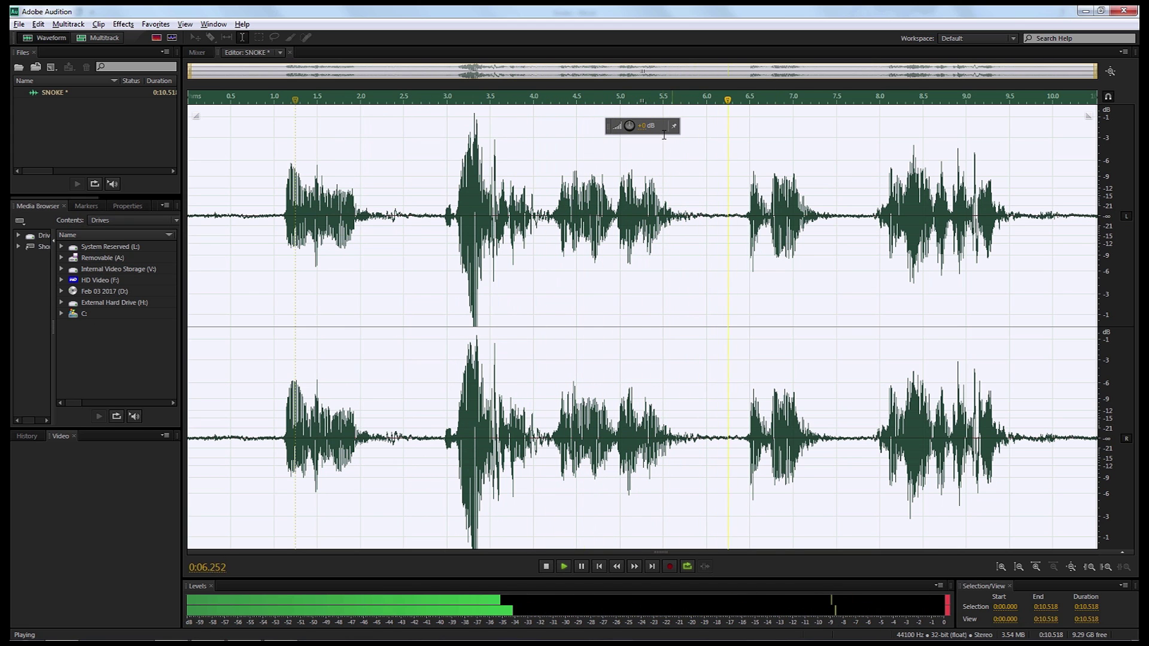
drag(645, 129, 643, 130)
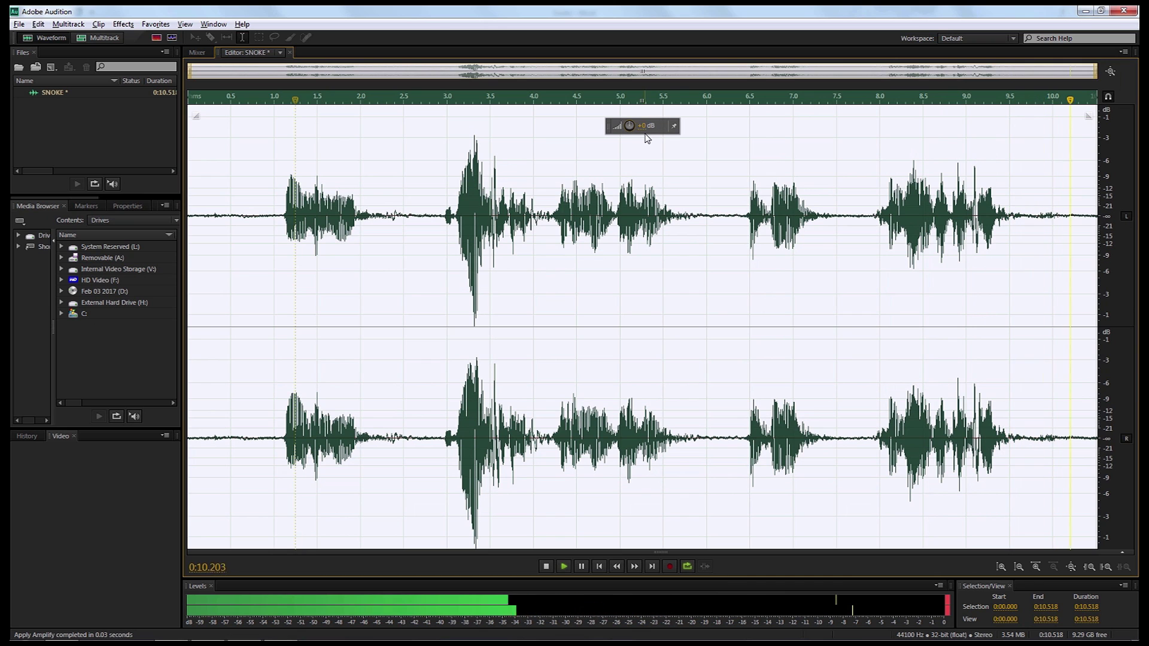
drag(643, 130, 647, 138)
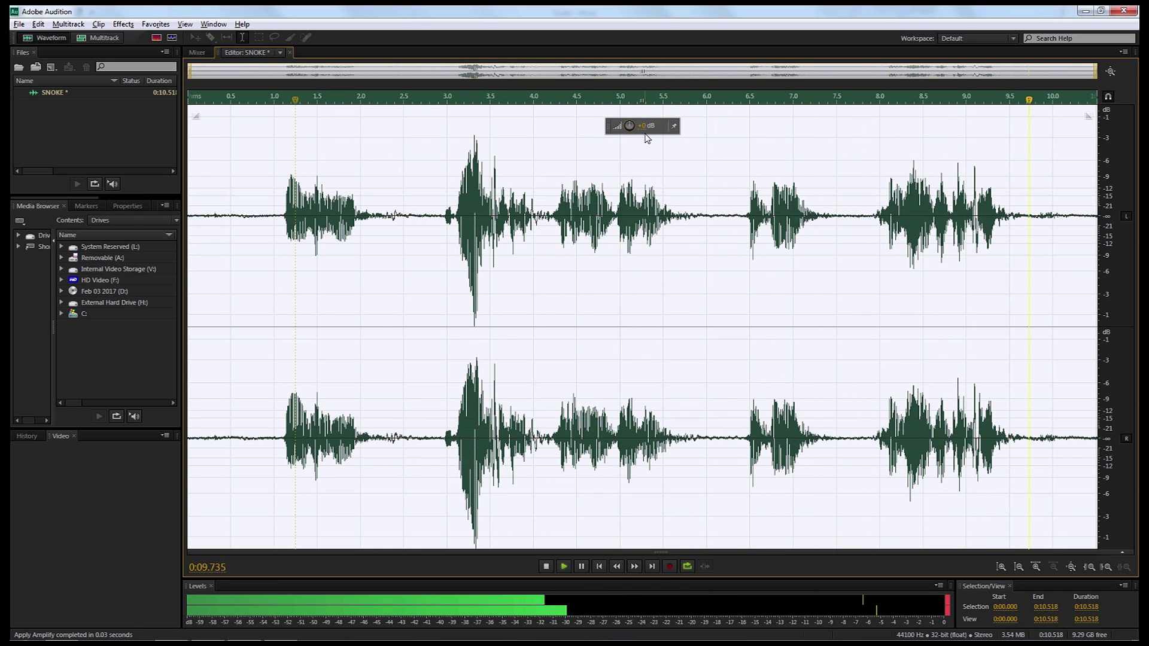
key(space)
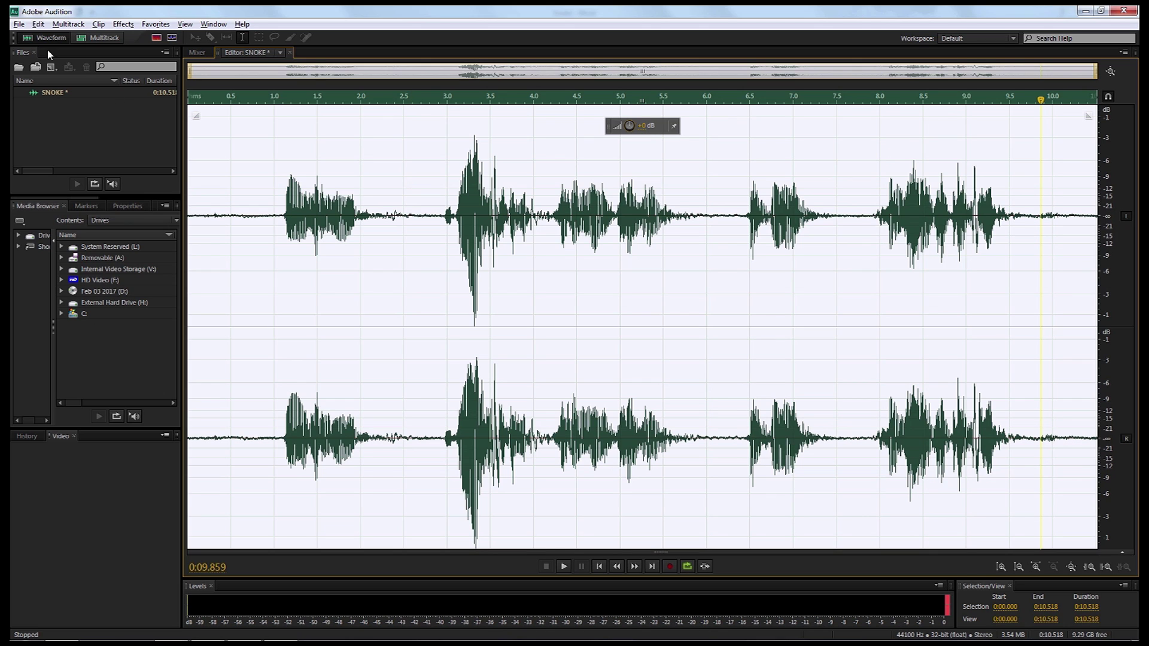
Step: Save As SNOKE1.wav, keeping the Wave PCM format
click(18, 24)
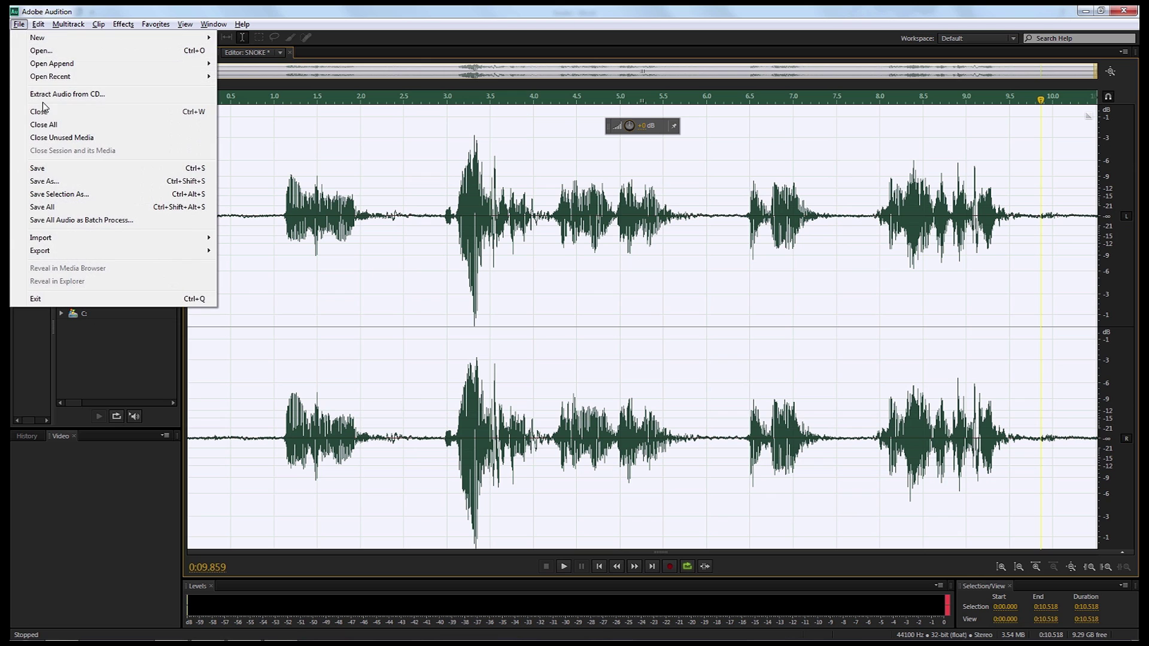
click(58, 181)
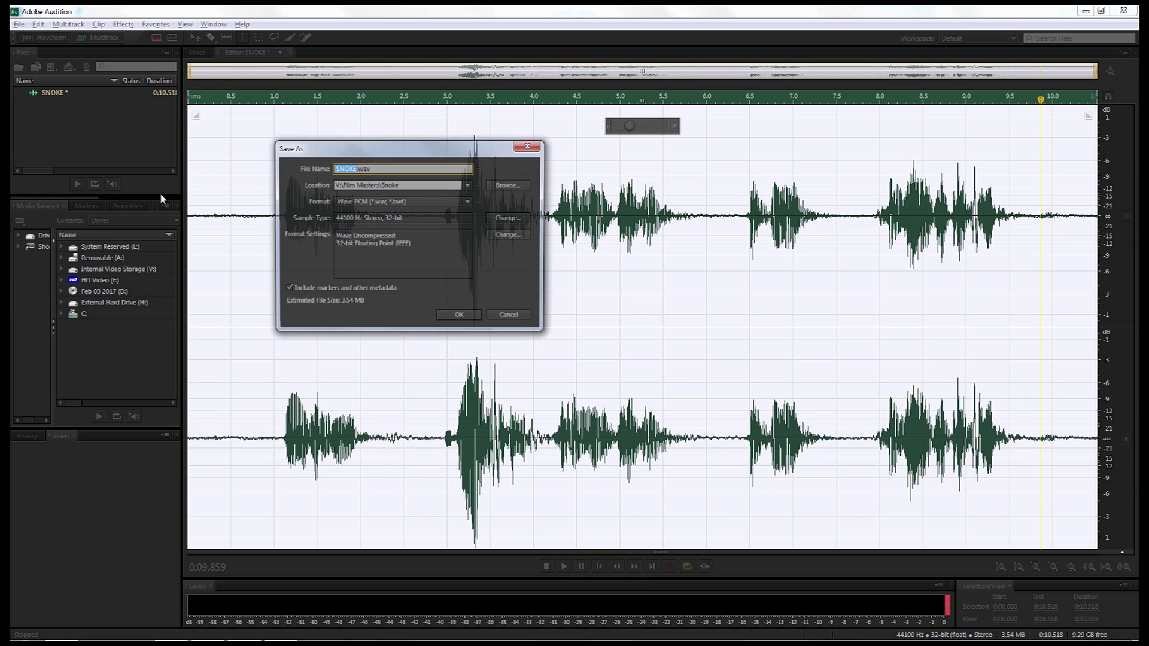
click(355, 168)
text(1)
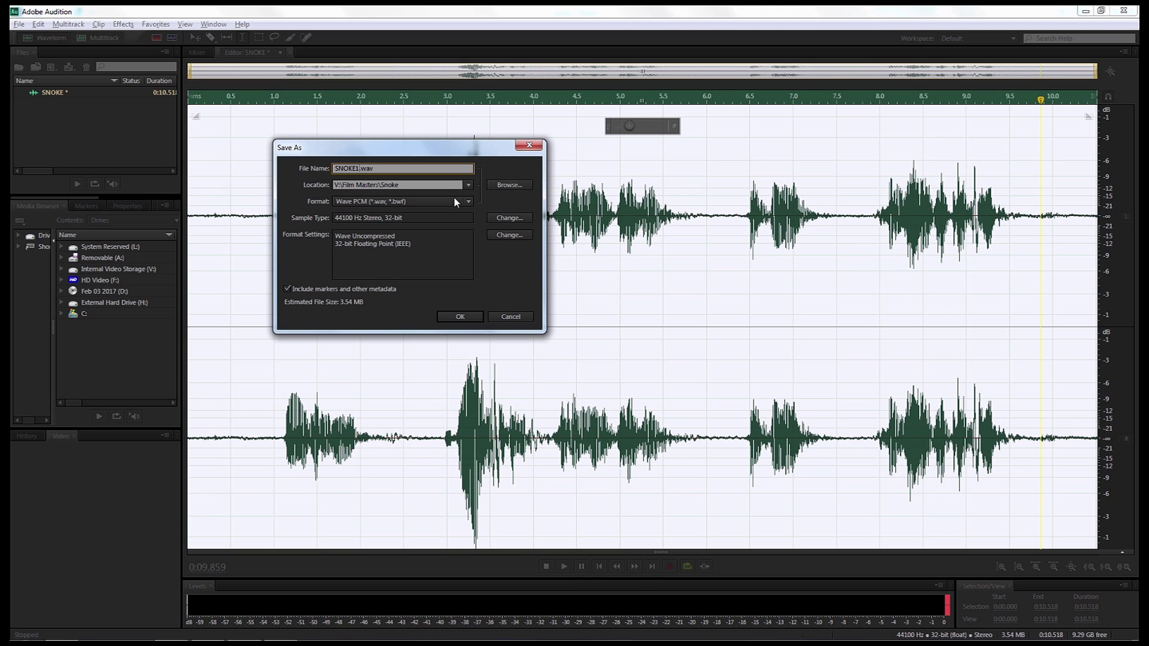
click(416, 201)
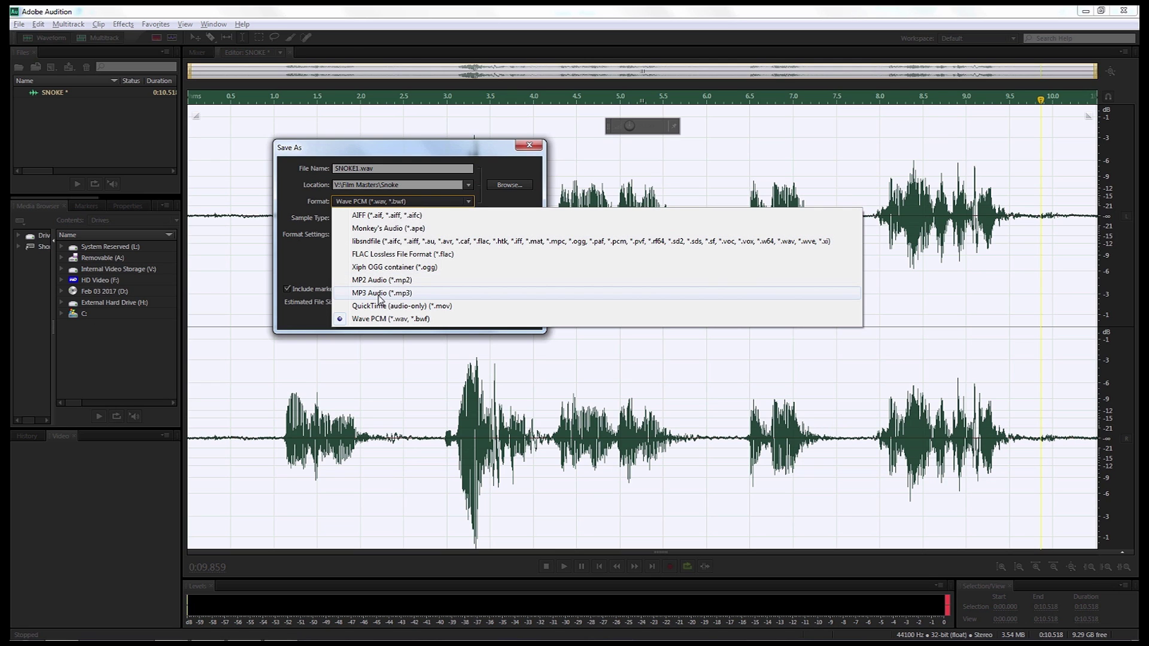
click(313, 267)
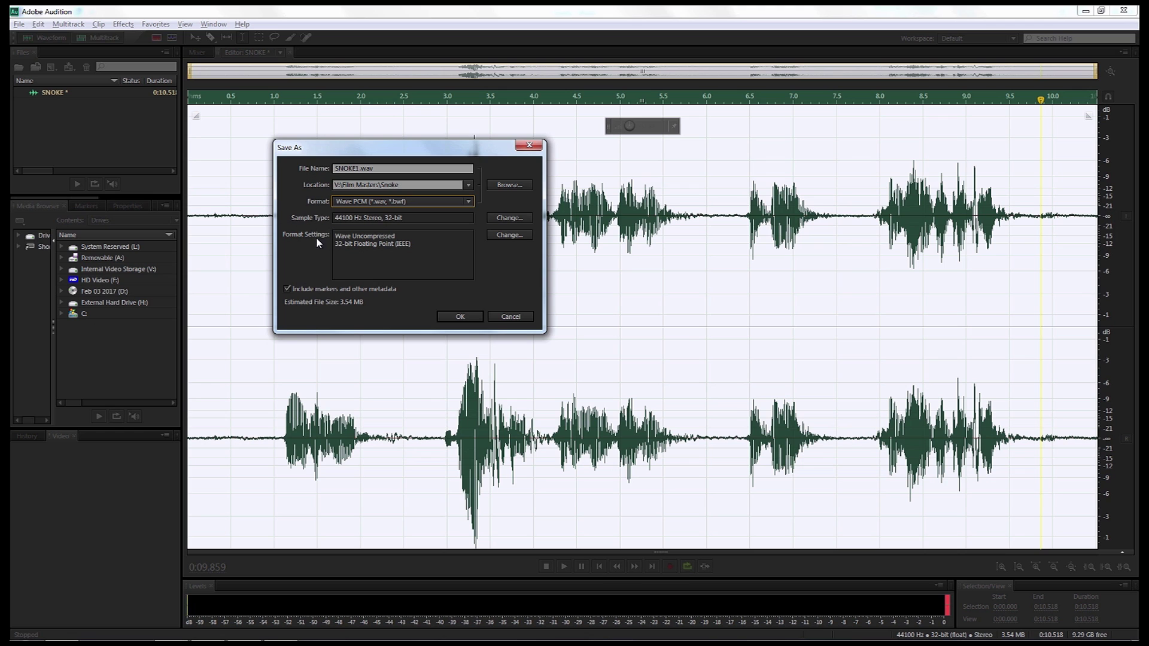
click(459, 317)
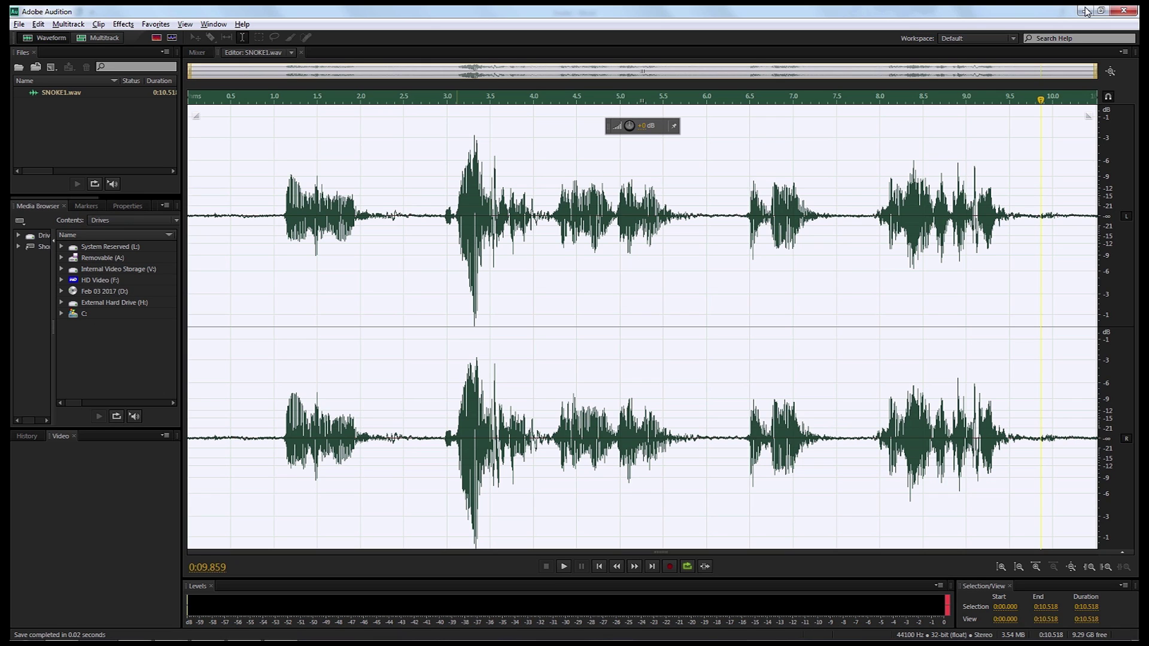
Step: Play back the saved 10.518-second processed SNOKE1.wav take from the beginning
key(space)
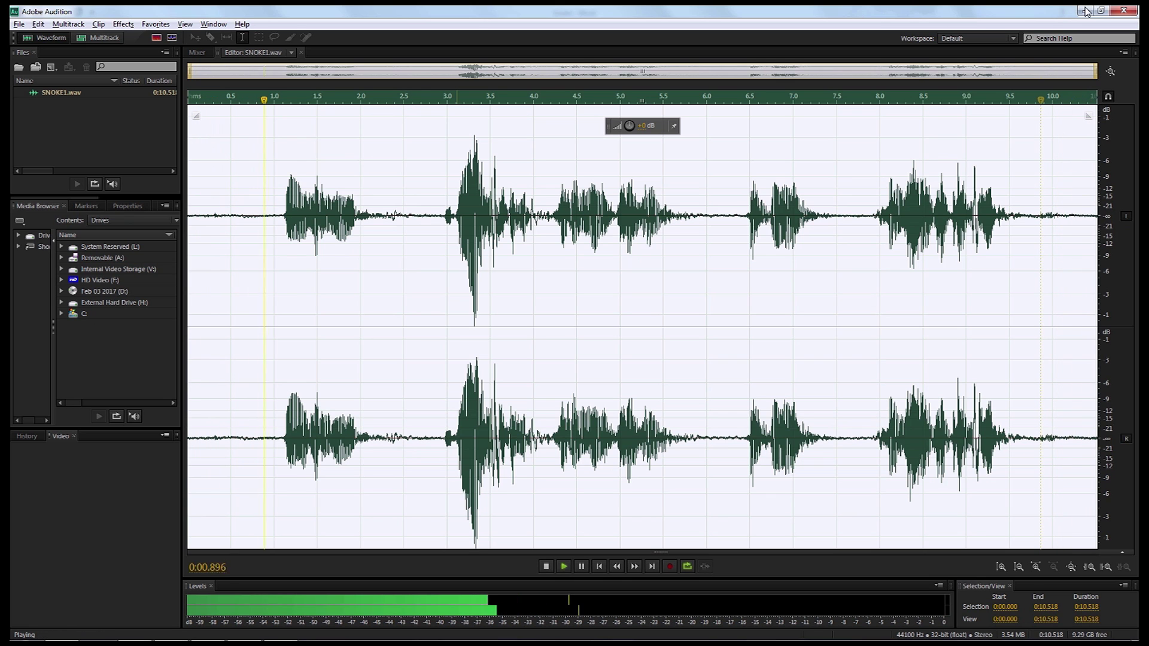